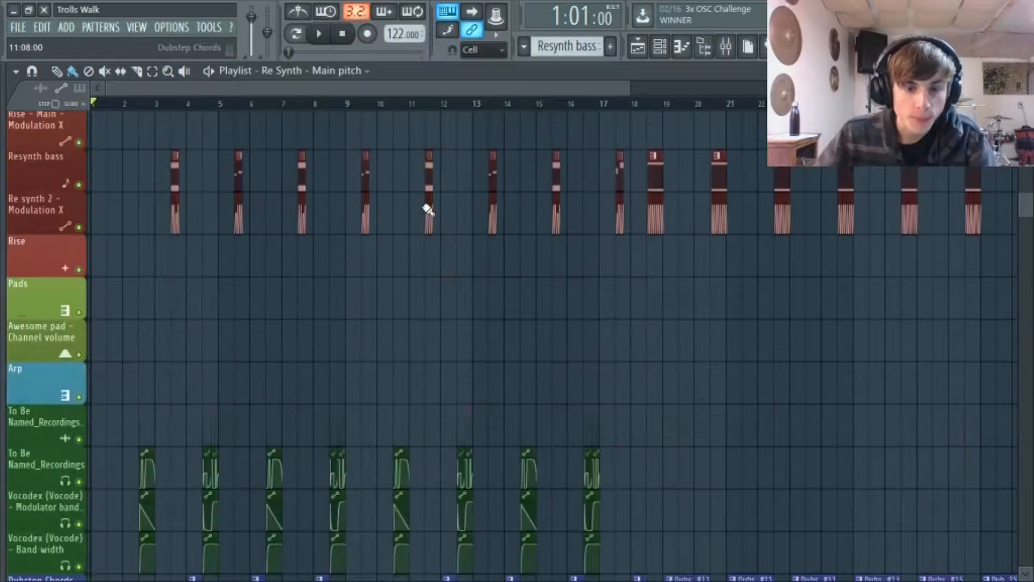
Play the song from the start and look over the drum, vocal and bass tracks in the playlist.
scroll(425, 219, up, 7)
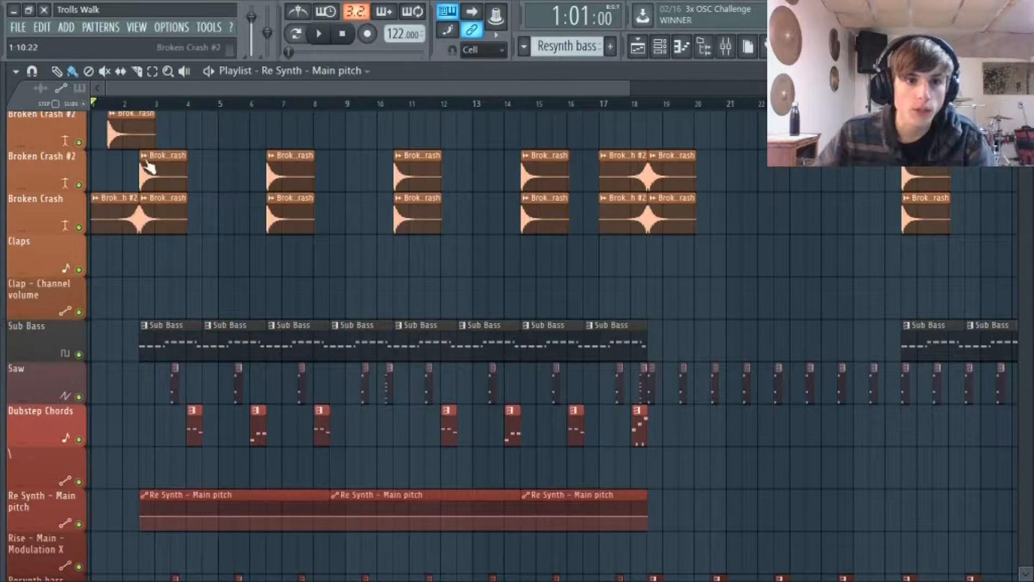
click(321, 33)
scroll(609, 220, up, 2)
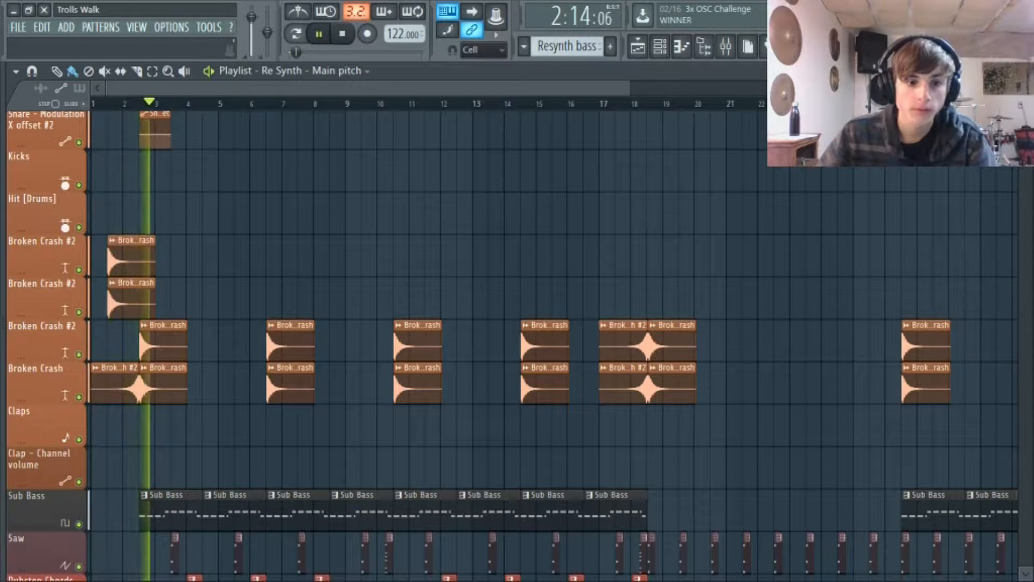
scroll(863, 170, down, 3)
scroll(864, 169, down, 10)
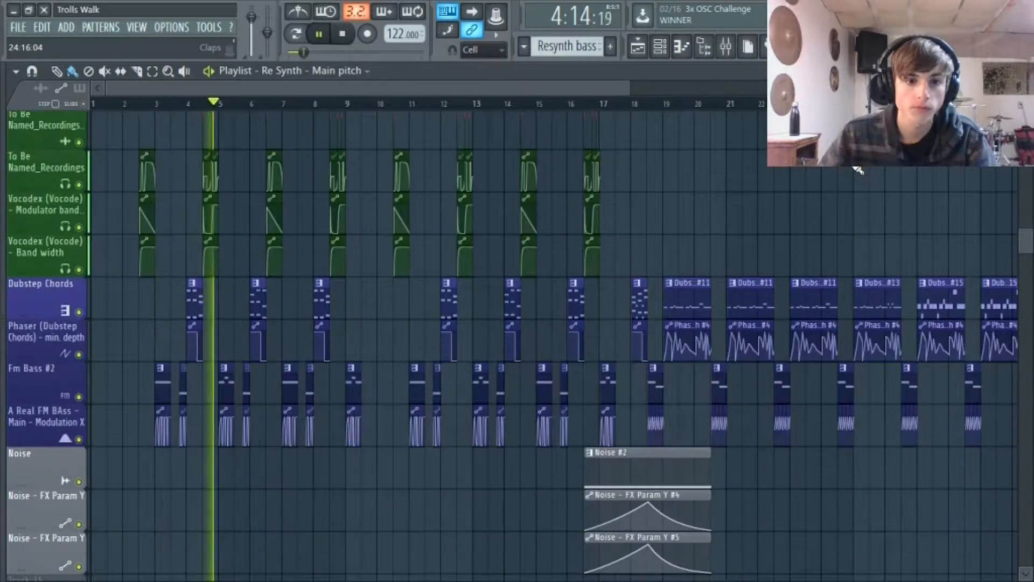
scroll(808, 188, up, 1)
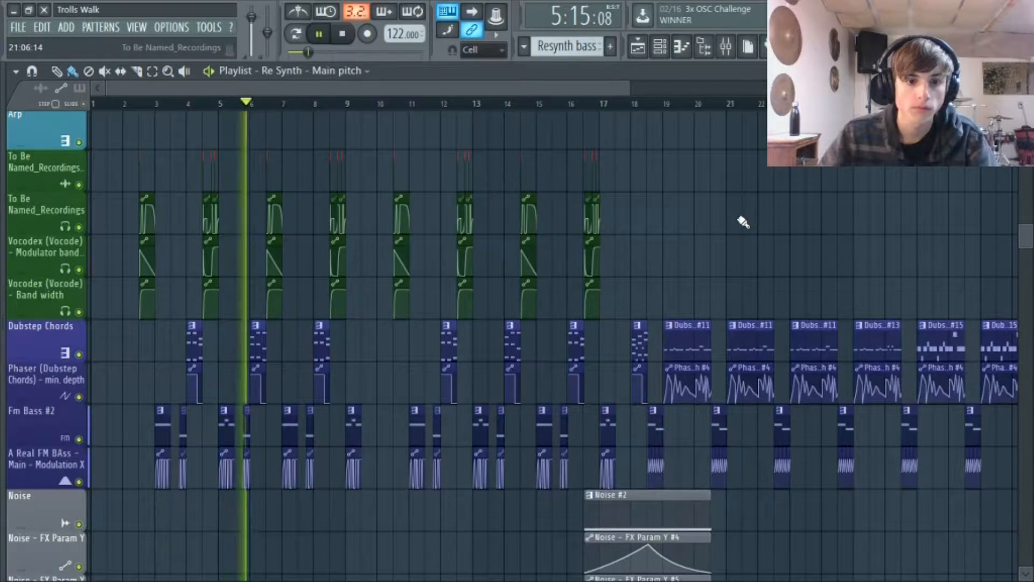
scroll(741, 223, up, 1)
key(space)
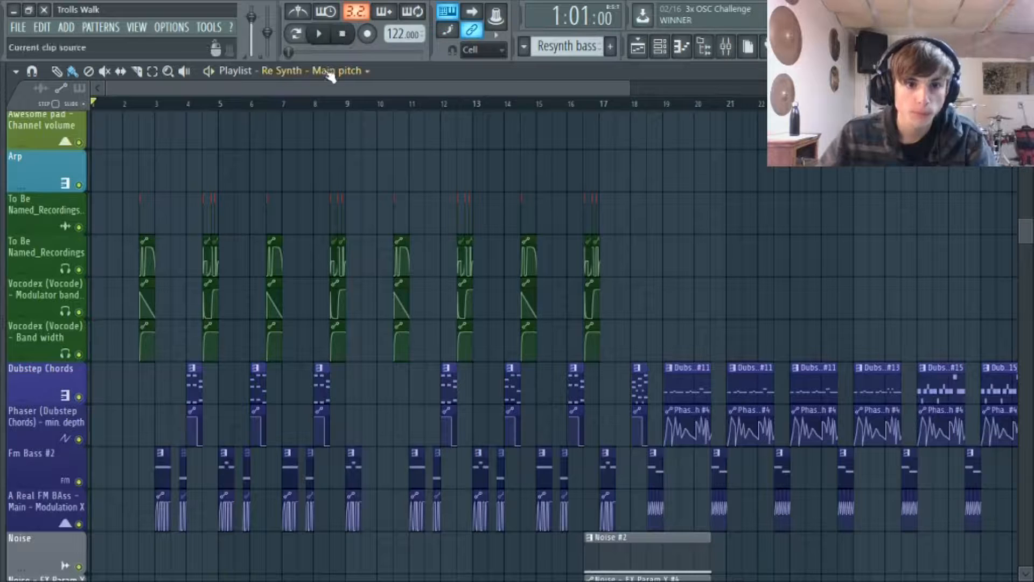
Examine the vocal recording, resynth bass and FM bass clips in the first bars of the playlist.
scroll(127, 322, up, 8)
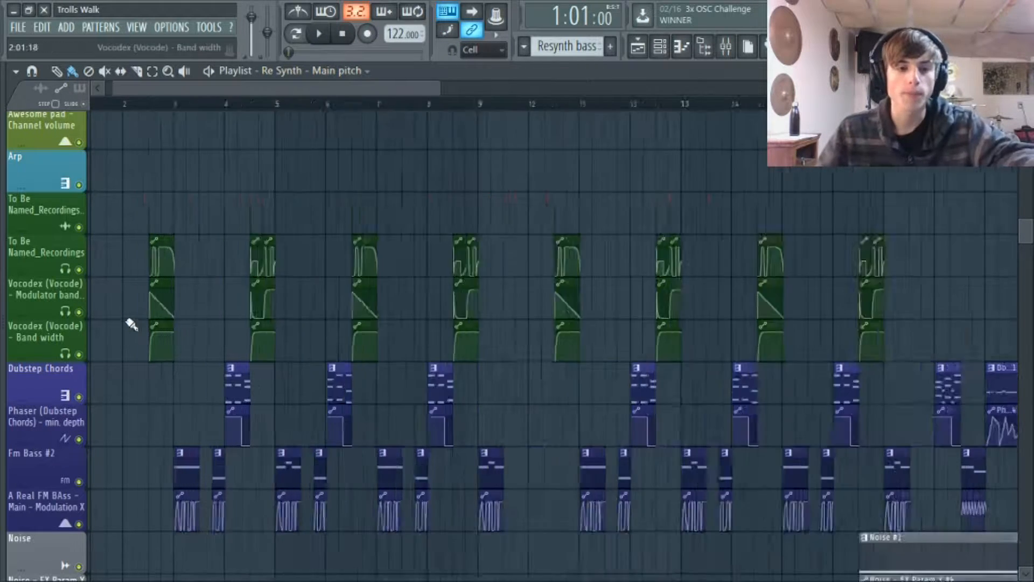
click(292, 217)
drag(292, 216, 418, 218)
drag(294, 223, 411, 214)
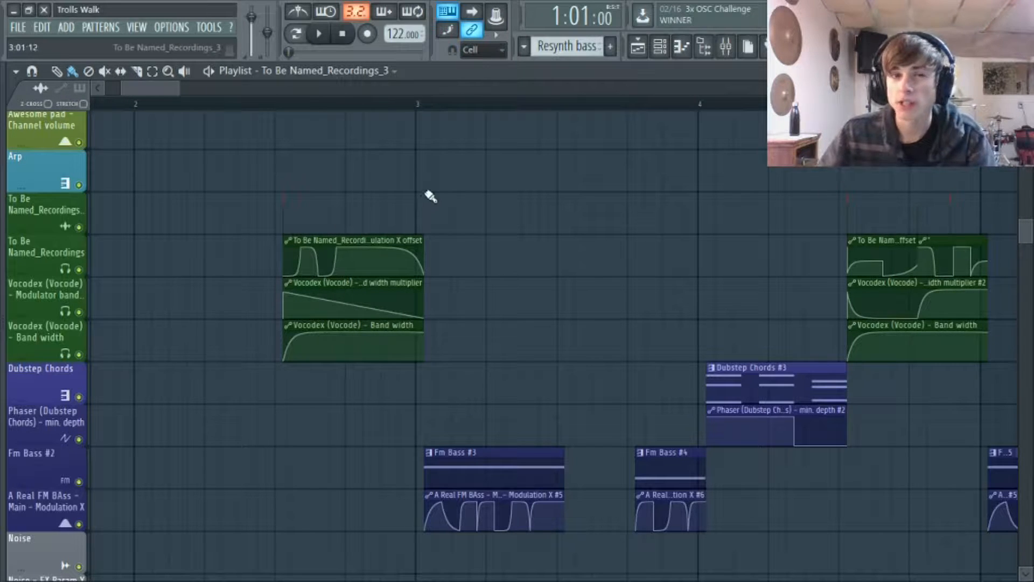
scroll(498, 309, down, 2)
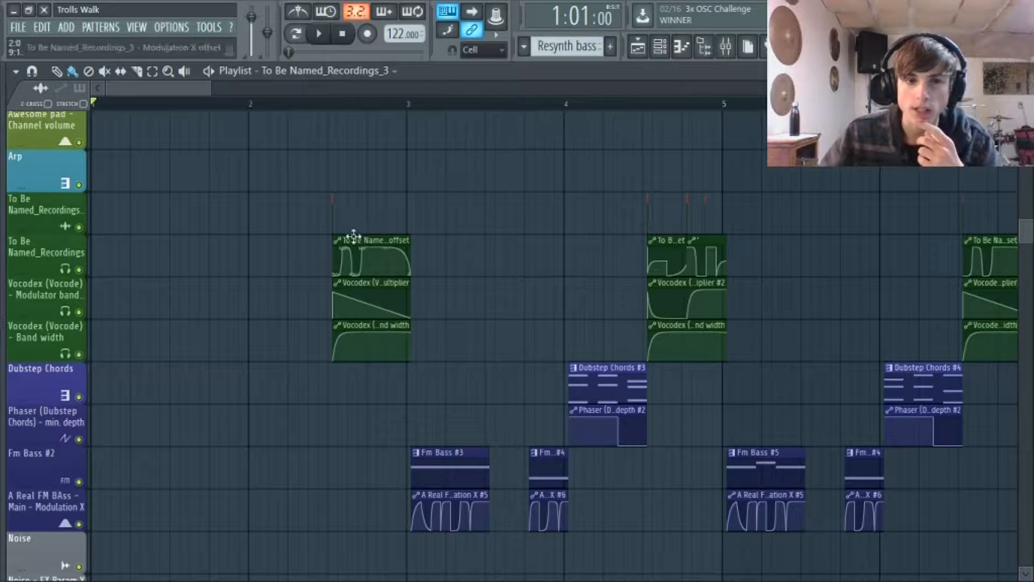
scroll(353, 236, up, 8)
scroll(360, 257, down, 4)
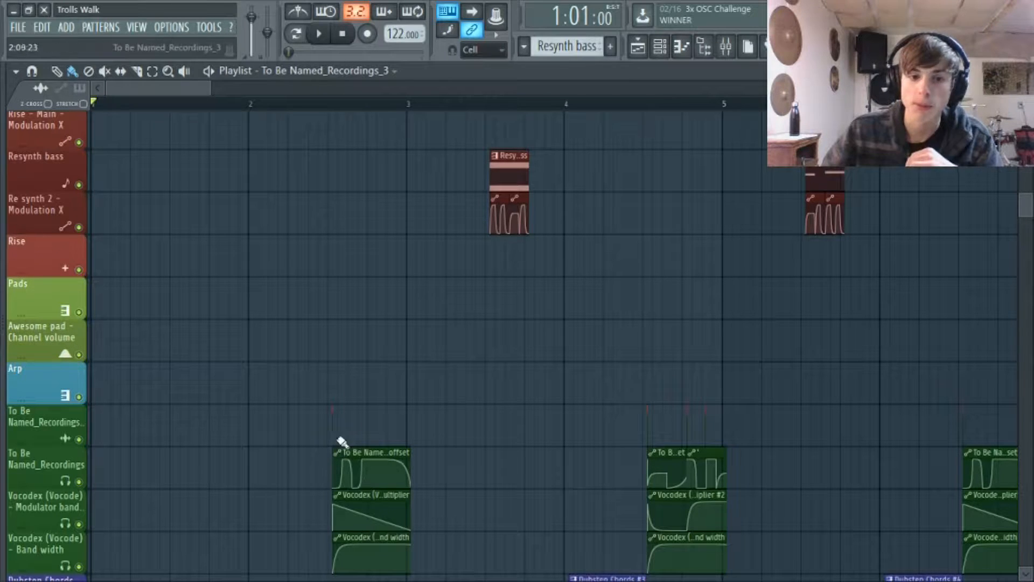
scroll(387, 408, up, 4)
scroll(418, 282, down, 8)
scroll(458, 320, down, 4)
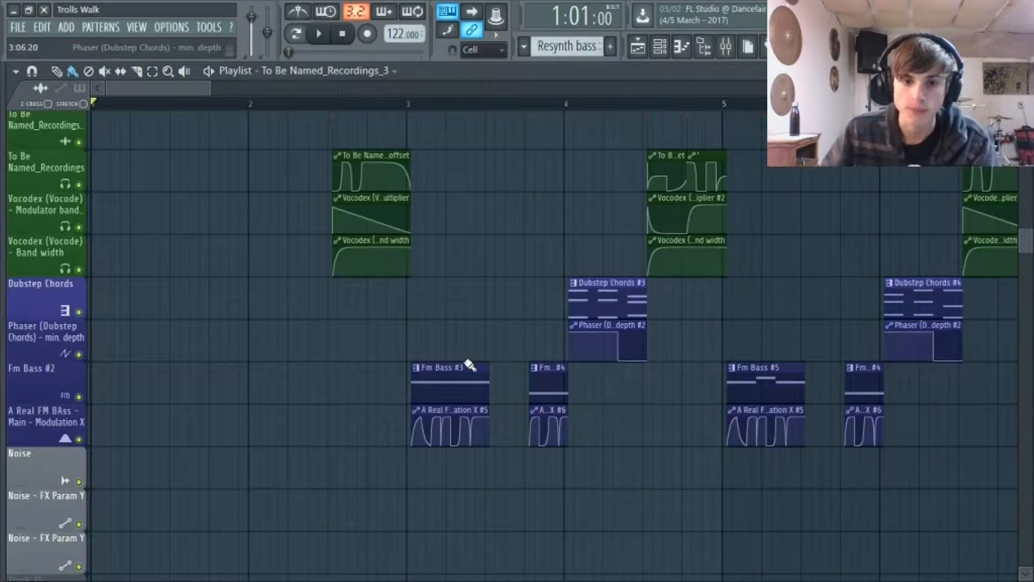
scroll(575, 362, up, 18)
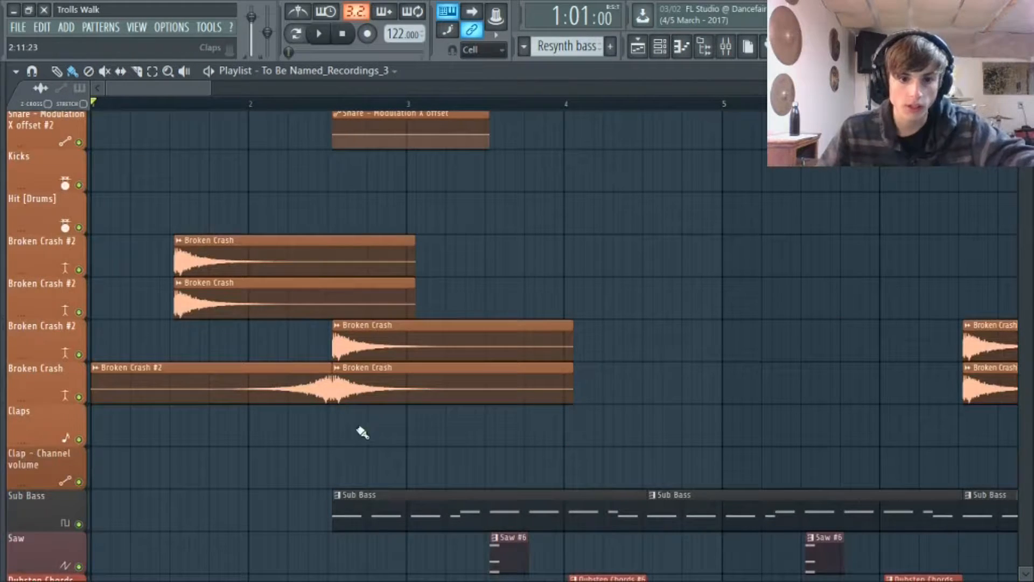
Trim the start of the first Broken Crash #2 clip so it begins about a quarter bar into the song.
scroll(600, 431, down, 2)
scroll(363, 185, down, 5)
drag(118, 103, 1014, 111)
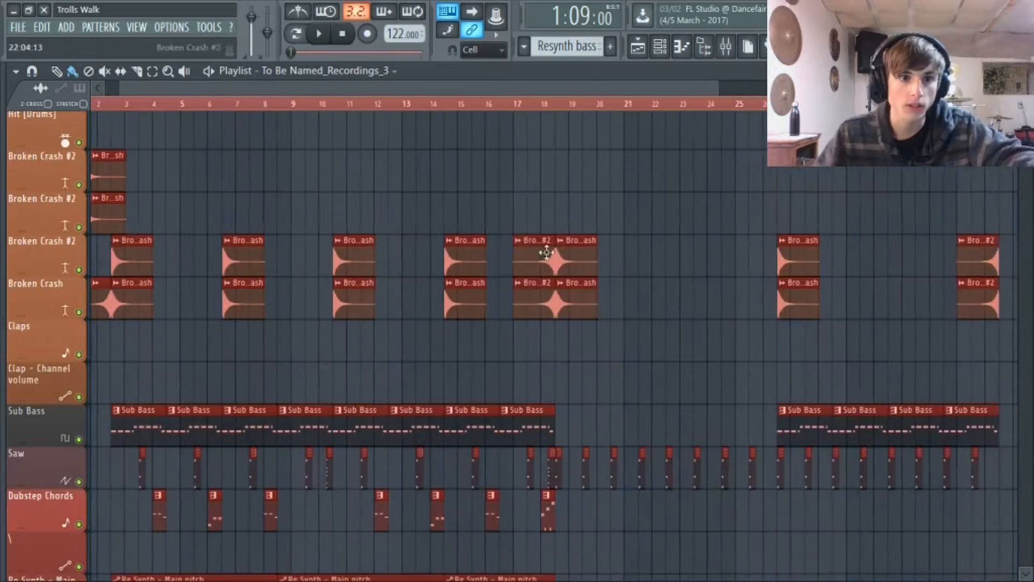
scroll(175, 135, up, 5)
drag(189, 90, 132, 93)
ctrl+click(266, 402)
drag(96, 304, 128, 303)
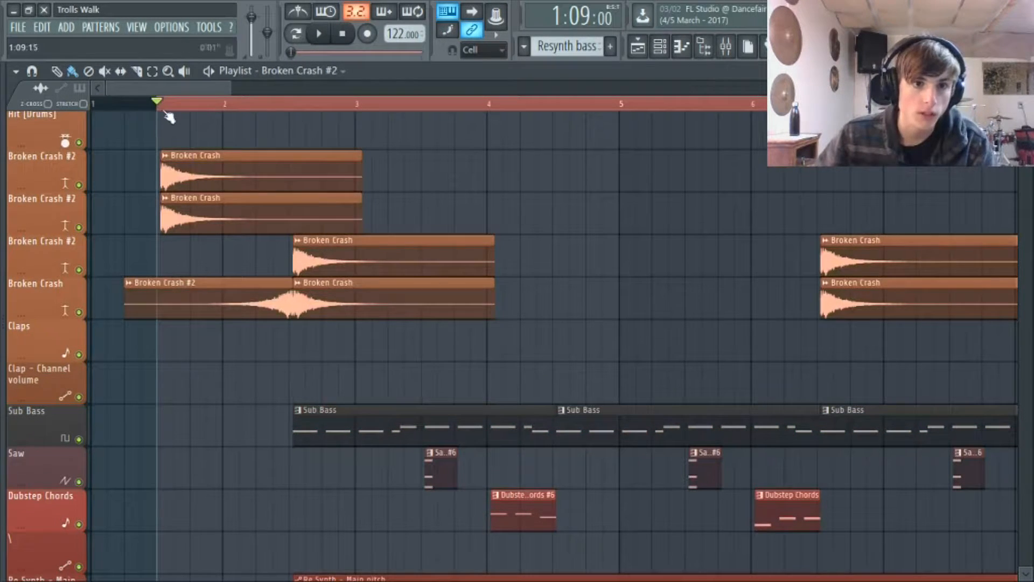
Deselect all clips and clear the time selection in the playlist.
key(ctrl+a)
scroll(293, 512, up, 7)
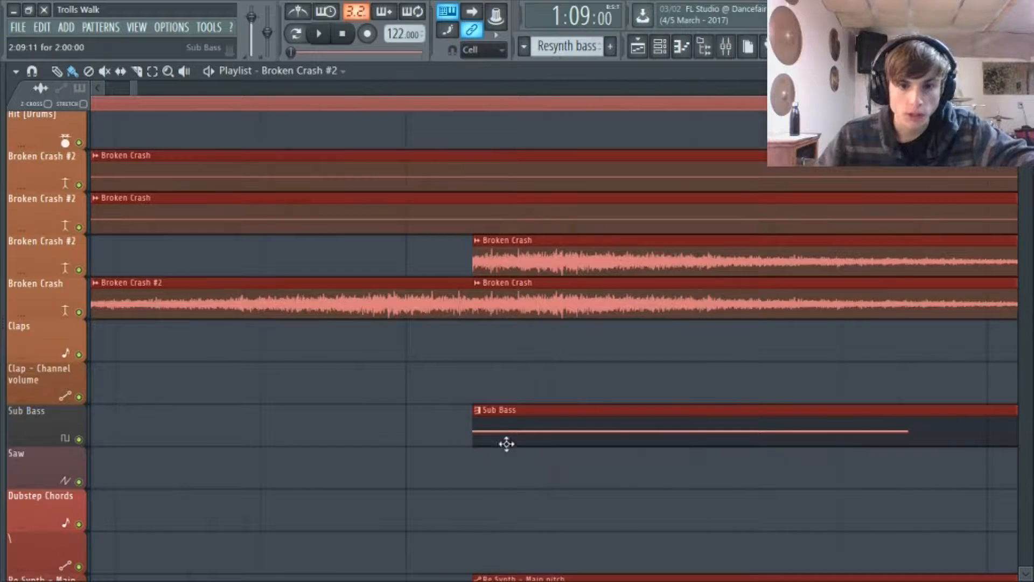
scroll(445, 432, down, 6)
ctrl+click(304, 383)
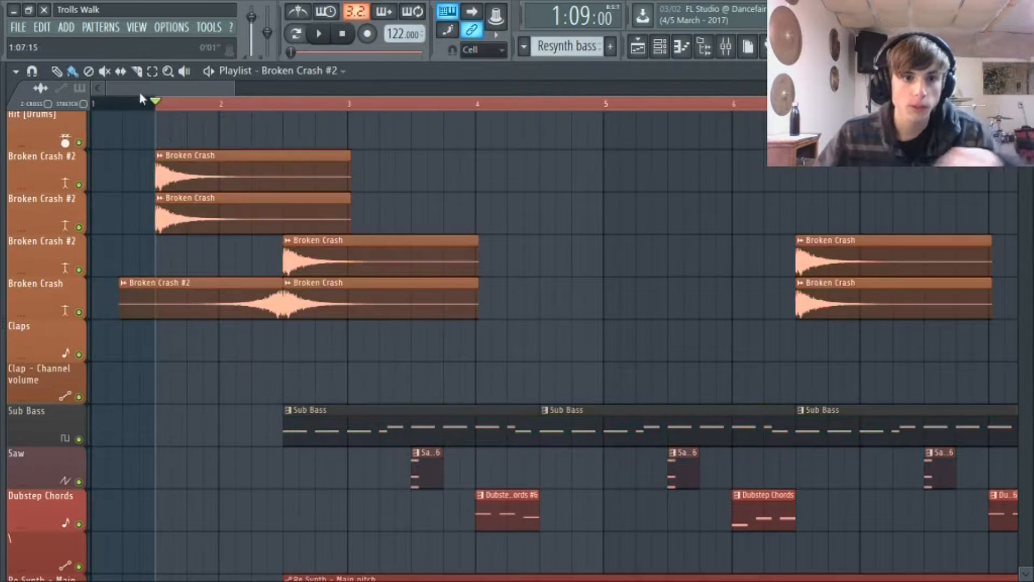
click(152, 71)
click(169, 104)
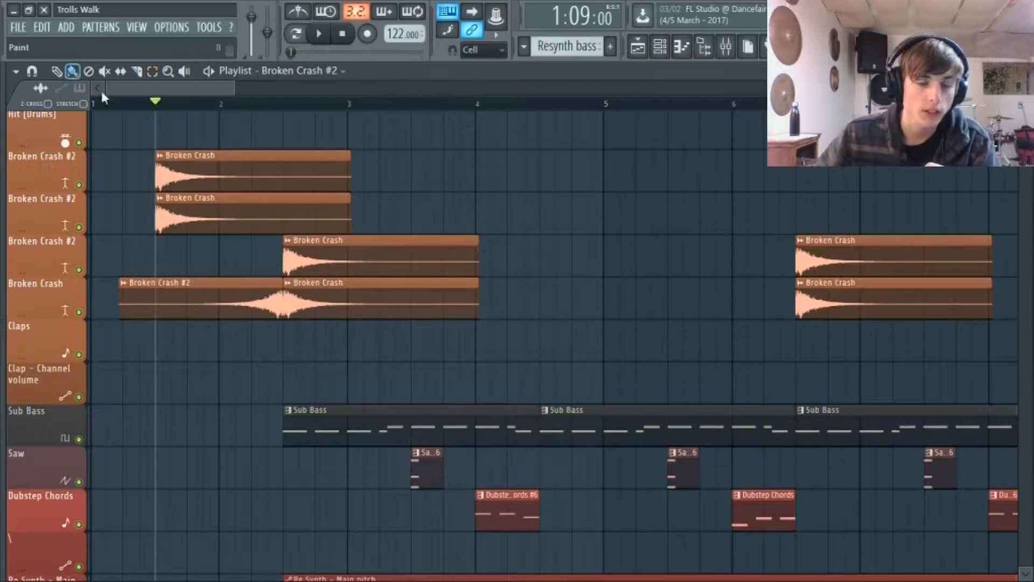
Solo the Fm Bass #2 track together with its modulation X automation track and audition it from bar 3.
scroll(357, 293, down, 10)
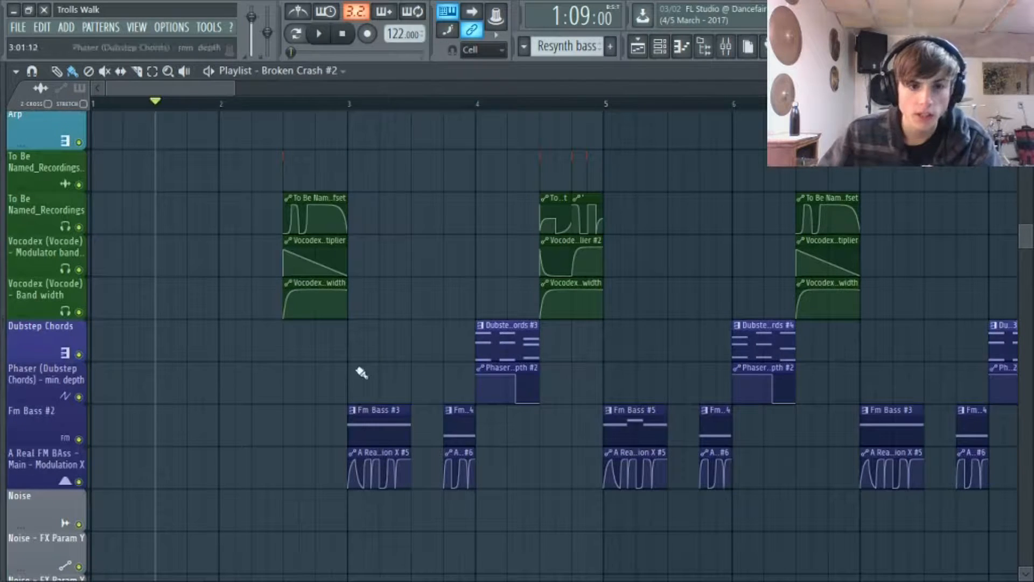
right_click(78, 438)
click(79, 481)
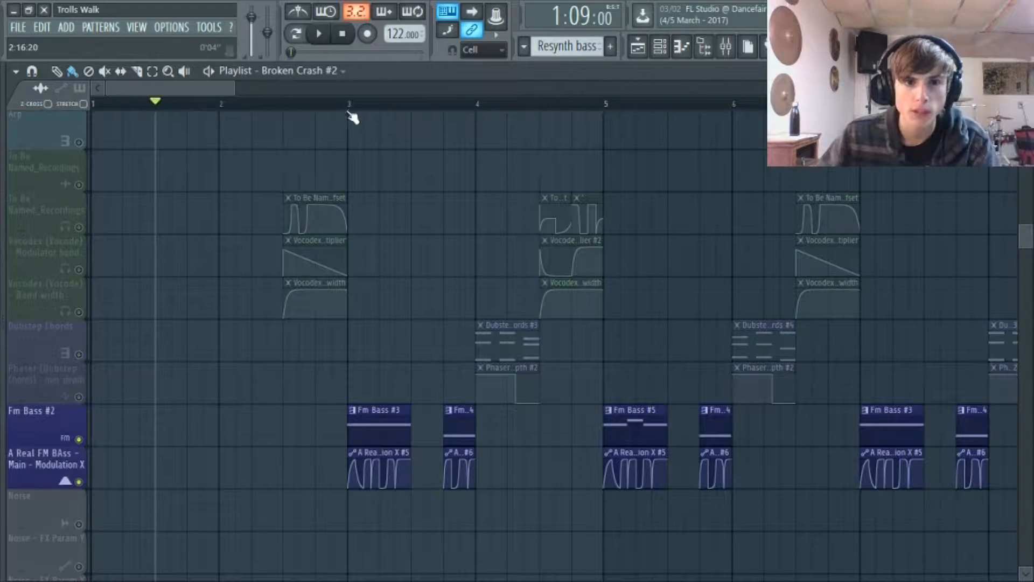
click(350, 104)
click(319, 34)
key(space)
Open the Fm Bass #3 pattern and bring up the synth of its A Real FM BAss channel.
double_click(365, 425)
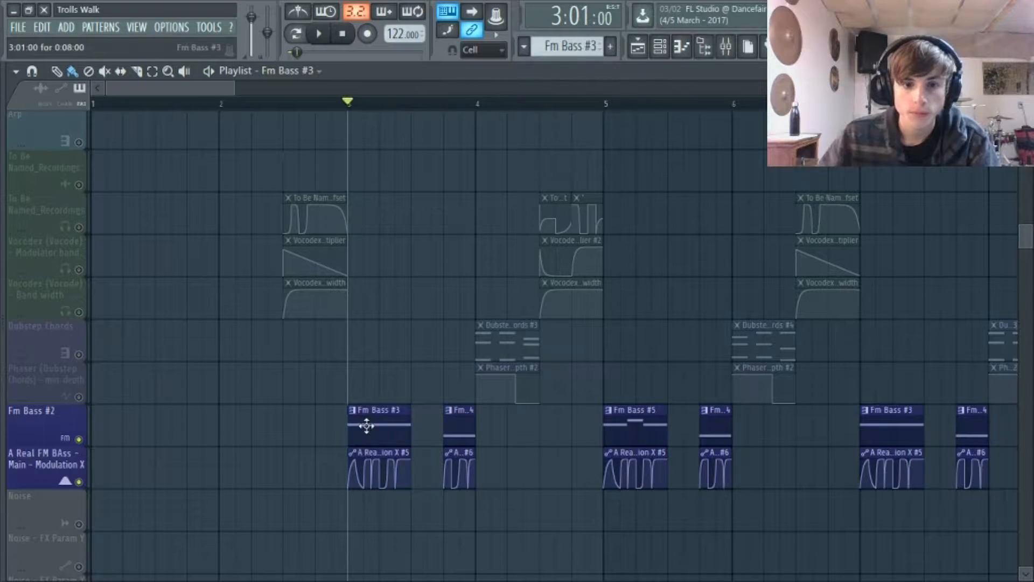
click(664, 46)
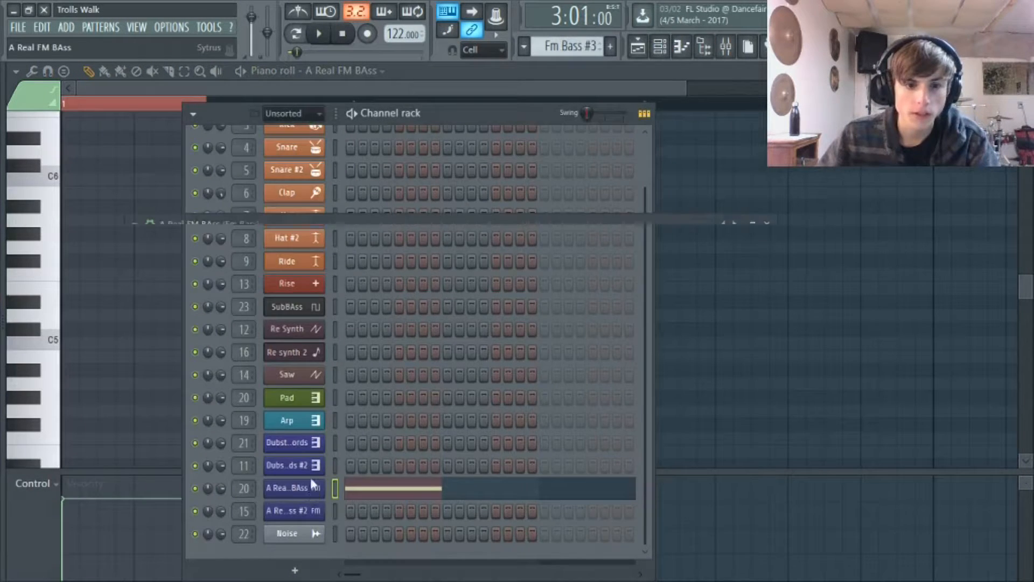
click(305, 490)
drag(447, 218, 423, 113)
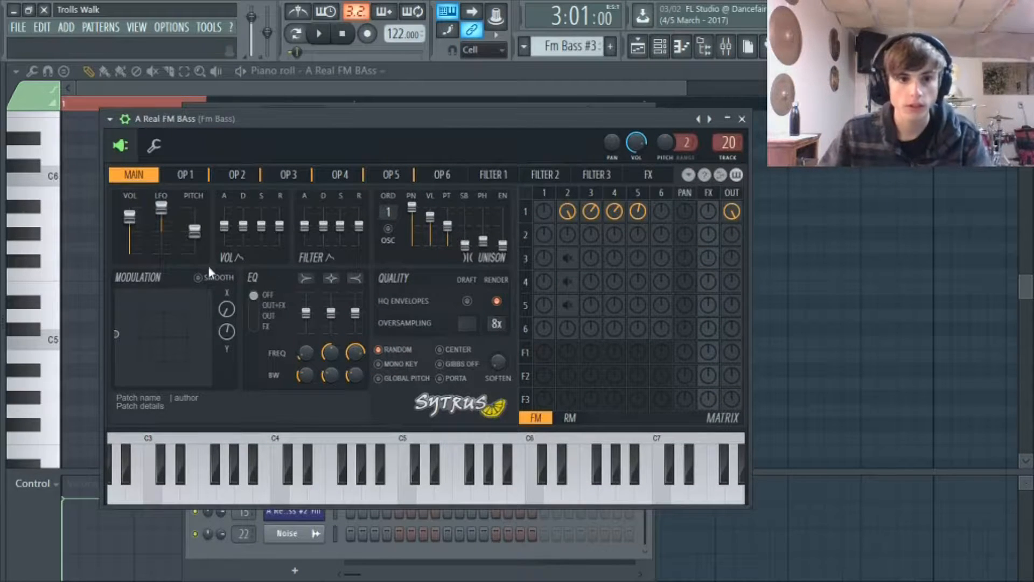
Sweep the modulation X control of the FM bass synth from 0% upward to demonstrate its effect.
drag(227, 315, 227, 291)
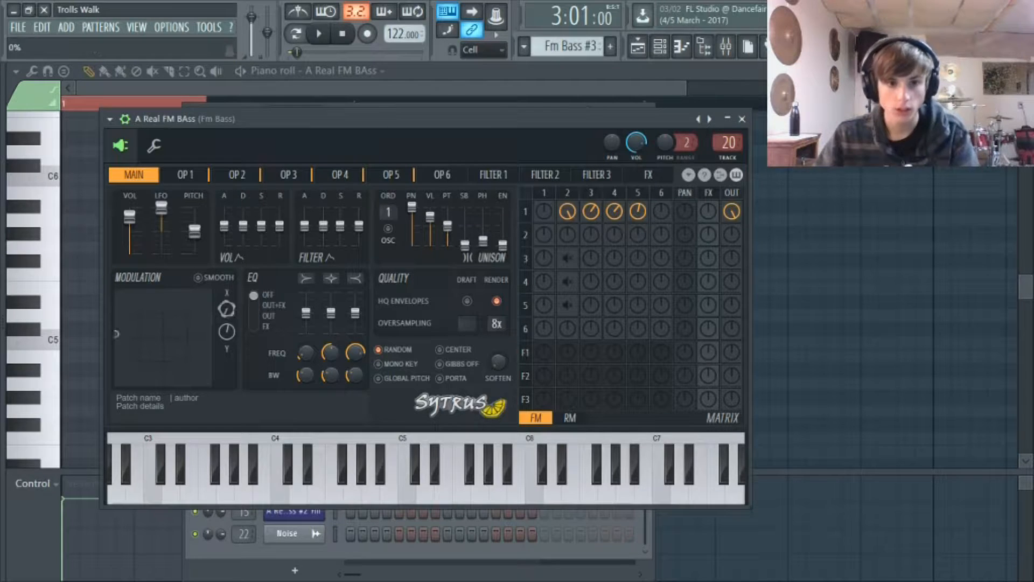
drag(226, 308, 226, 295)
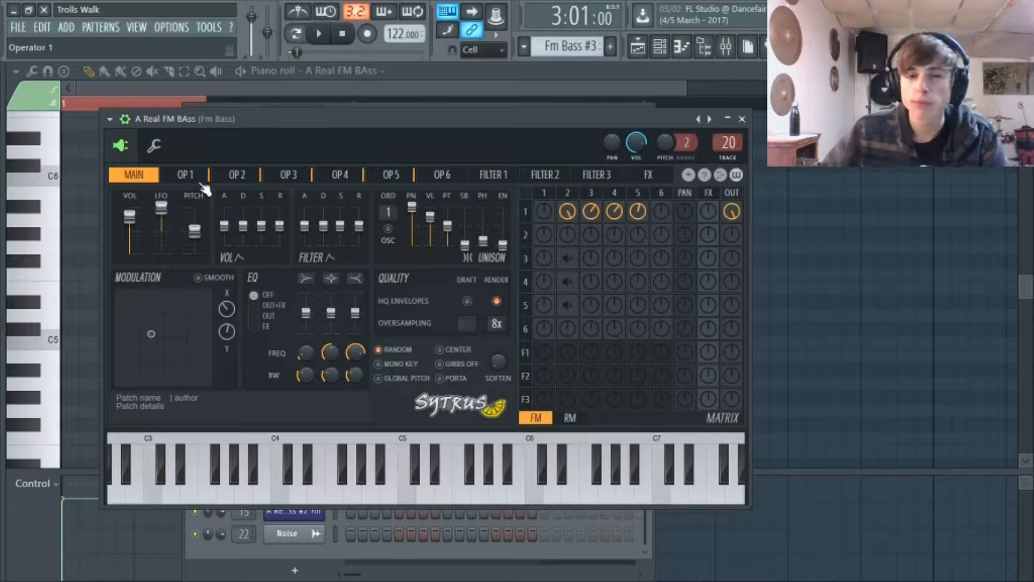
drag(201, 183, 132, 170)
Compare modulation X sweeps with the FM bass routed to Master and back on mixer track 20.
drag(729, 143, 729, 186)
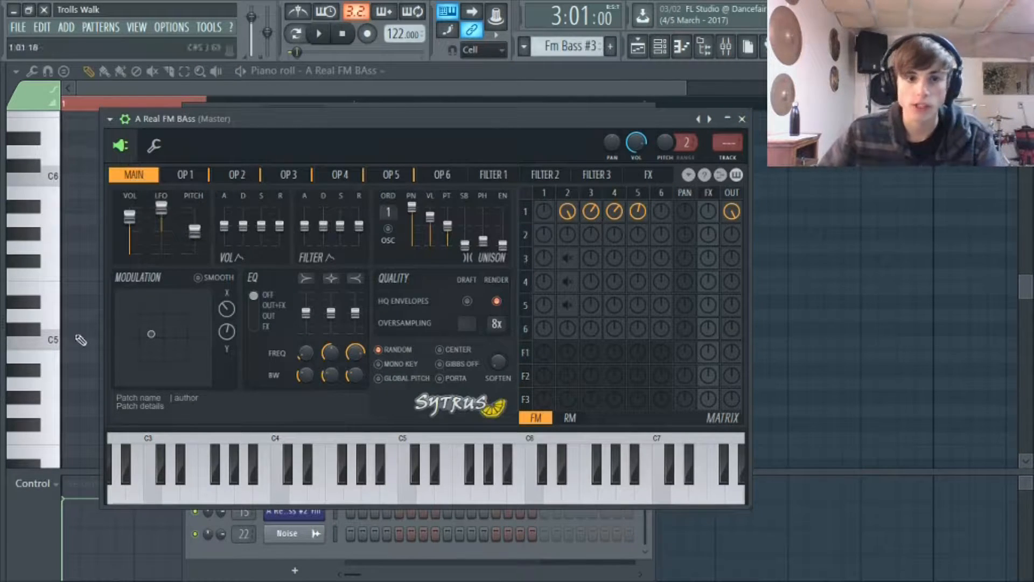
mouse_move(227, 309)
mouse_down()
mouse_move(227, 286)
mouse_move(227, 330)
mouse_move(227, 296)
mouse_up()
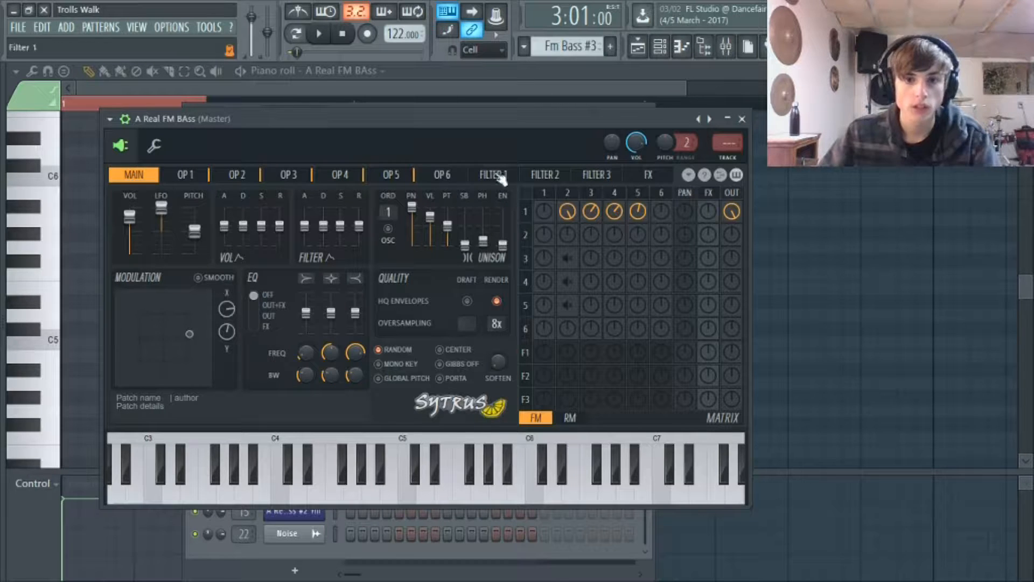
drag(728, 142, 729, 102)
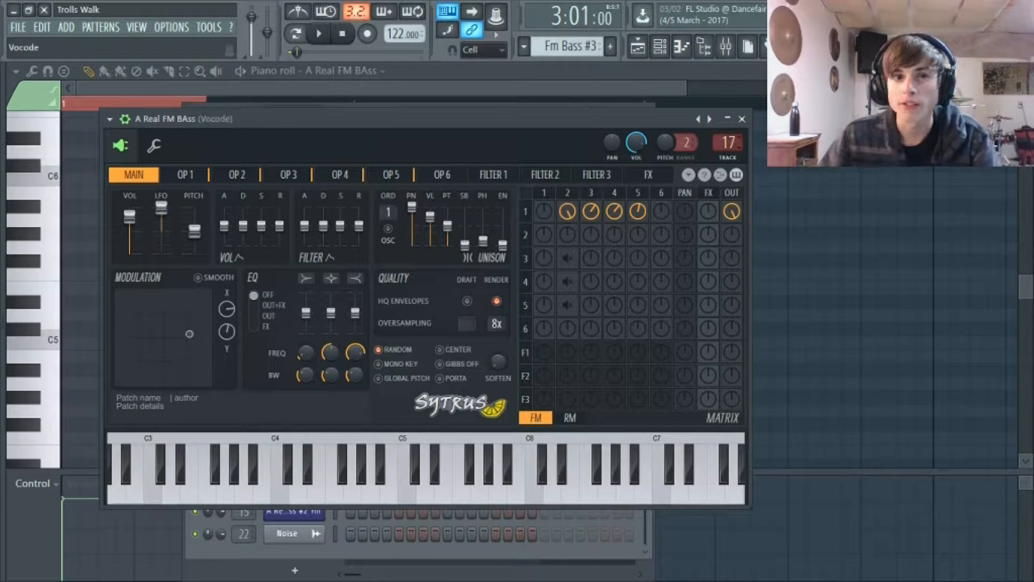
drag(729, 143, 729, 142)
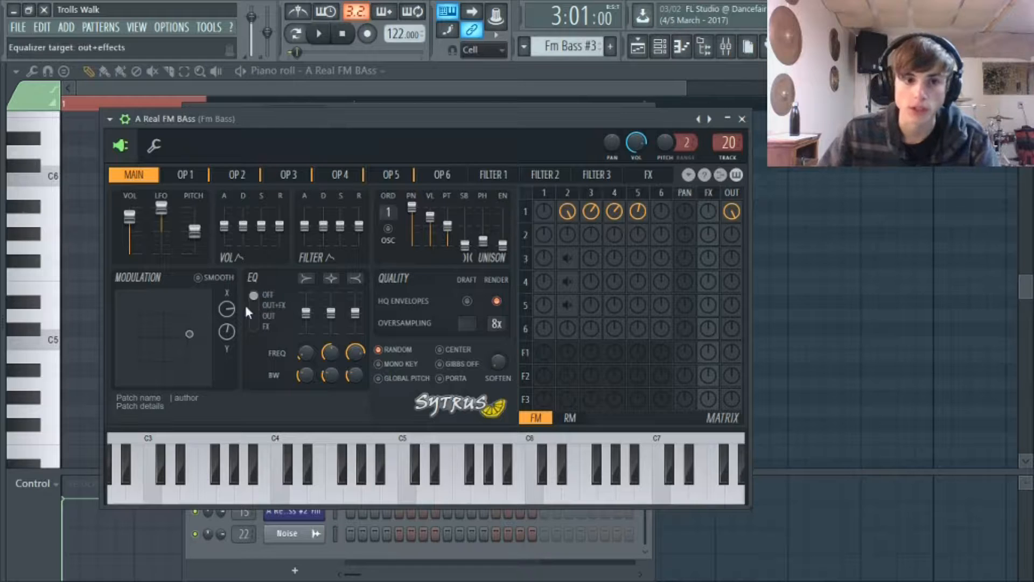
mouse_move(229, 302)
mouse_down()
mouse_move(229, 323)
mouse_move(229, 308)
mouse_up()
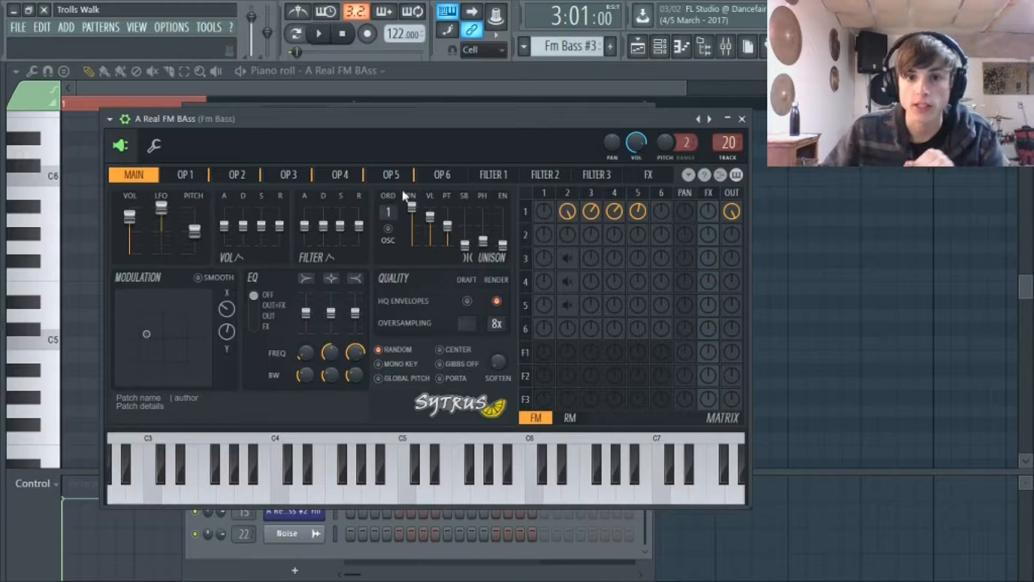
Set operator 1's shape to 25% and try it with modulation X raised to 100%.
click(183, 178)
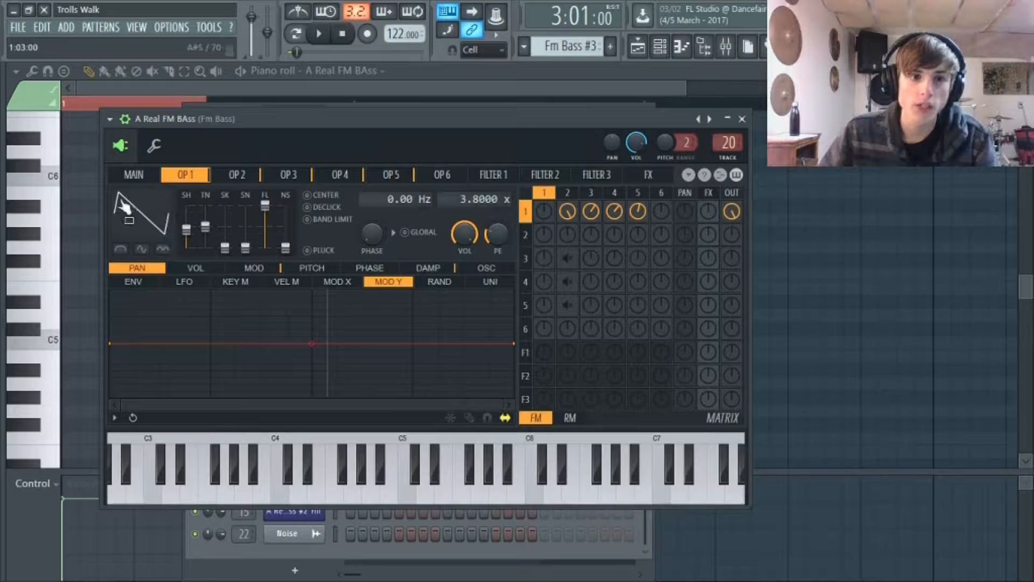
drag(188, 229, 189, 238)
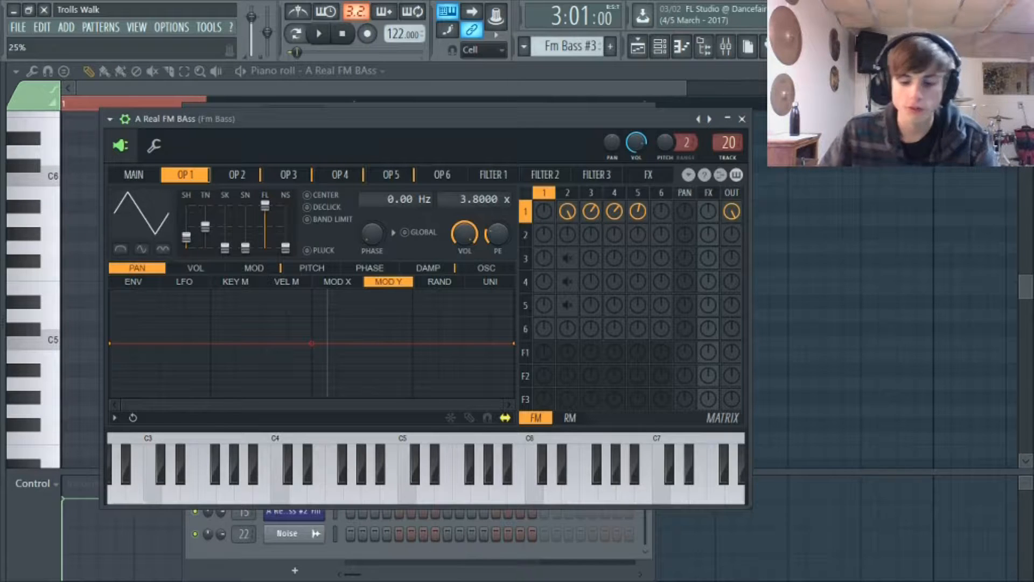
click(133, 174)
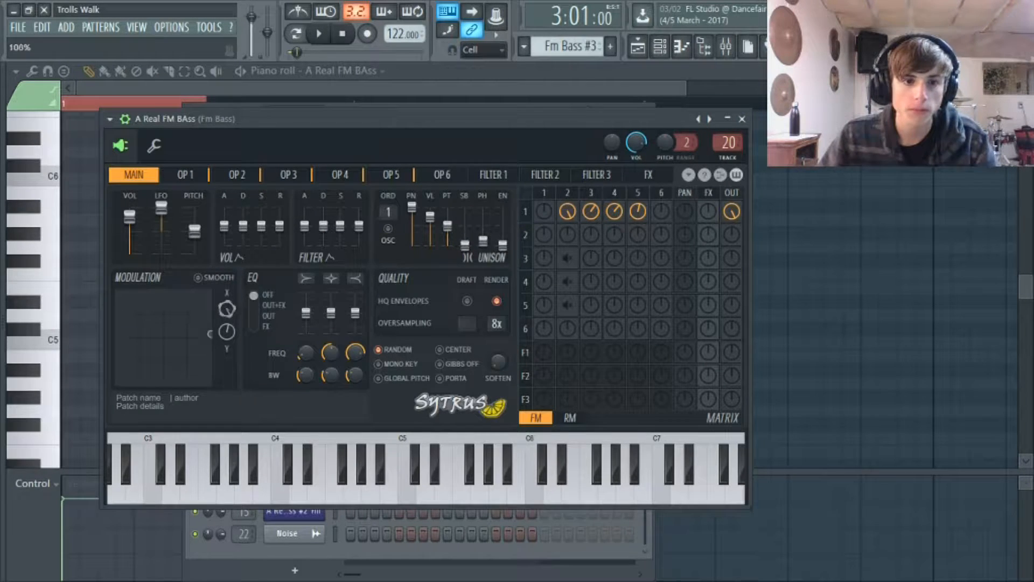
Set operator 1's shape to 38% and try it with the modulation X sweep.
click(204, 178)
drag(193, 244, 192, 237)
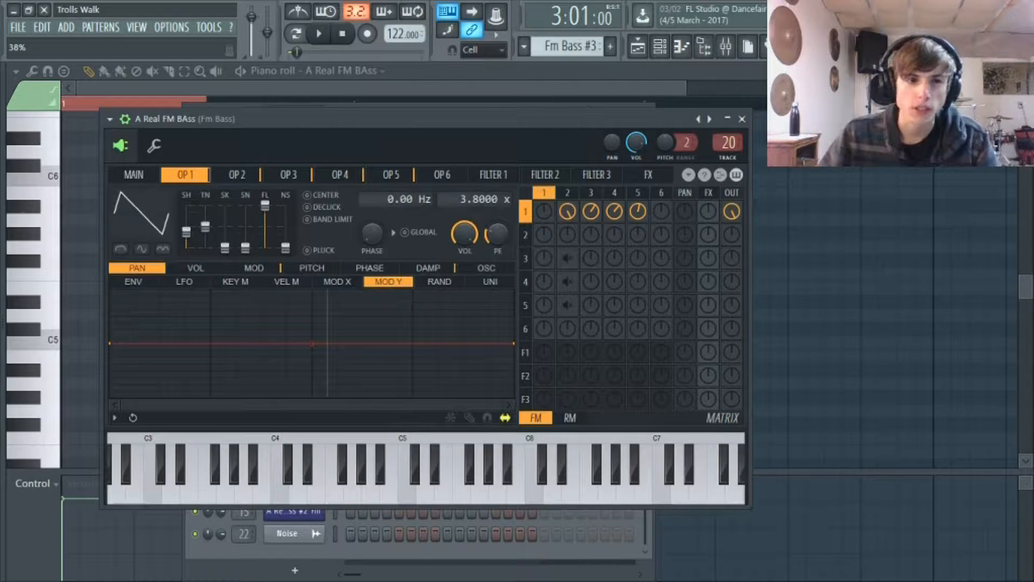
click(133, 174)
drag(226, 311, 228, 315)
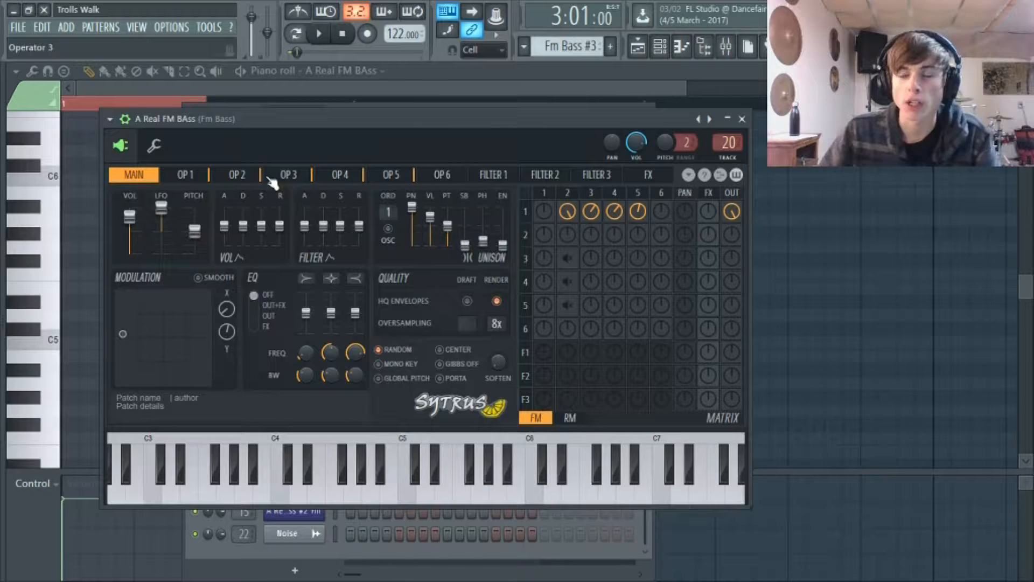
Examine operator 1's waveform and frequency ratio settings.
click(204, 177)
click(220, 179)
click(204, 177)
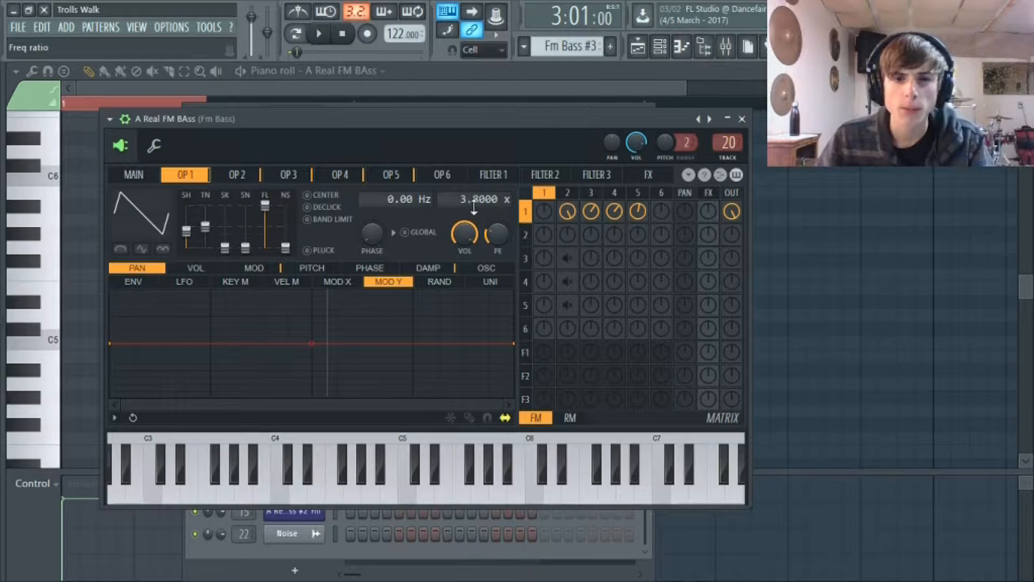
drag(289, 175, 172, 190)
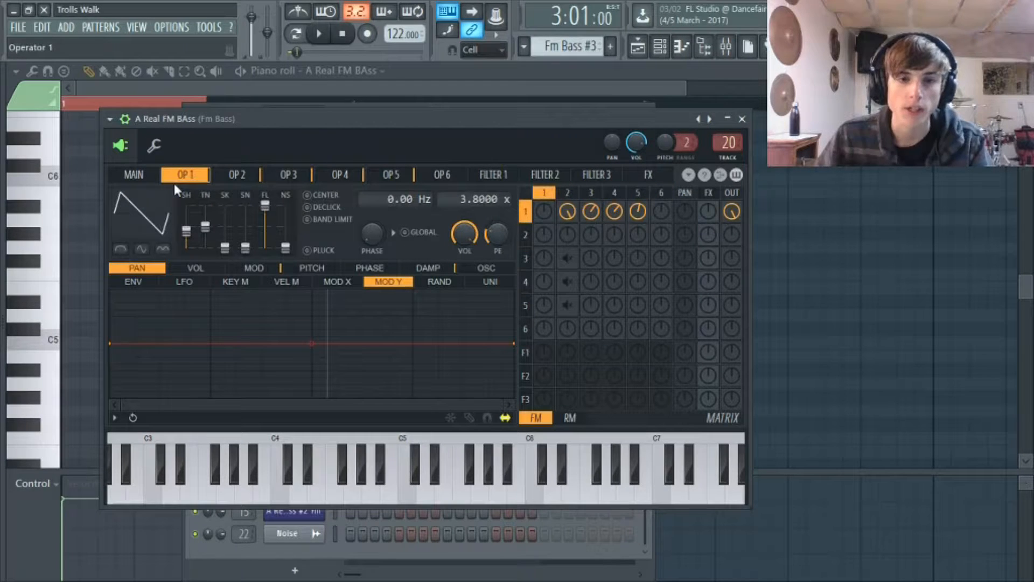
Examine operators 1 and 2 and try the amount of operator 2's frequency modulation into operator 1 in the matrix.
click(239, 177)
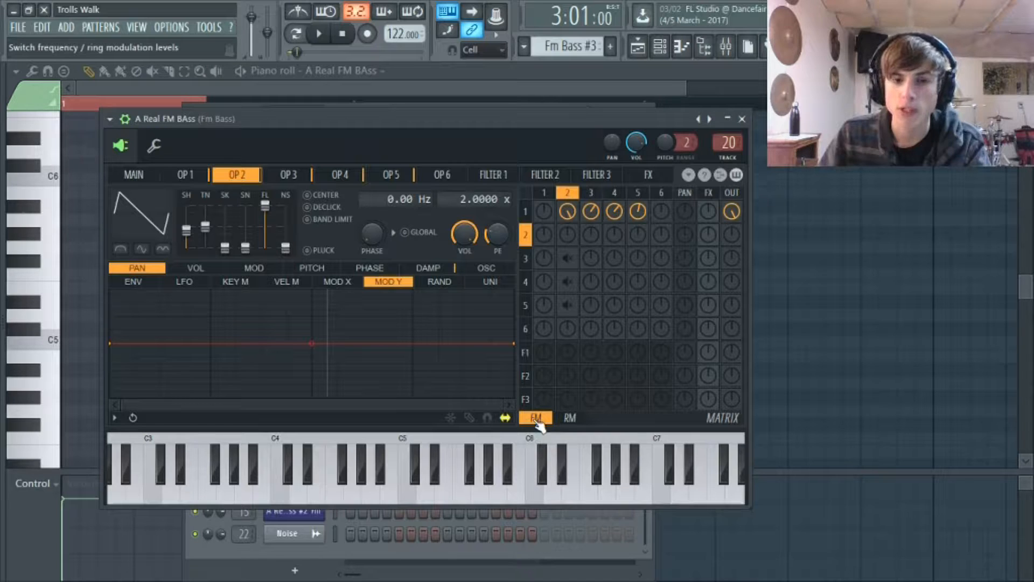
drag(568, 213, 567, 253)
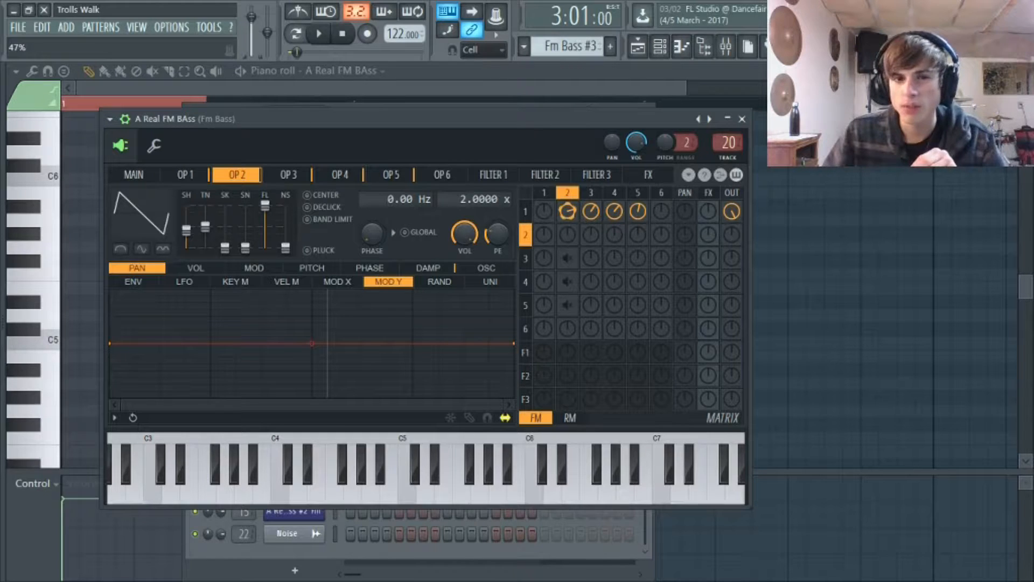
click(187, 176)
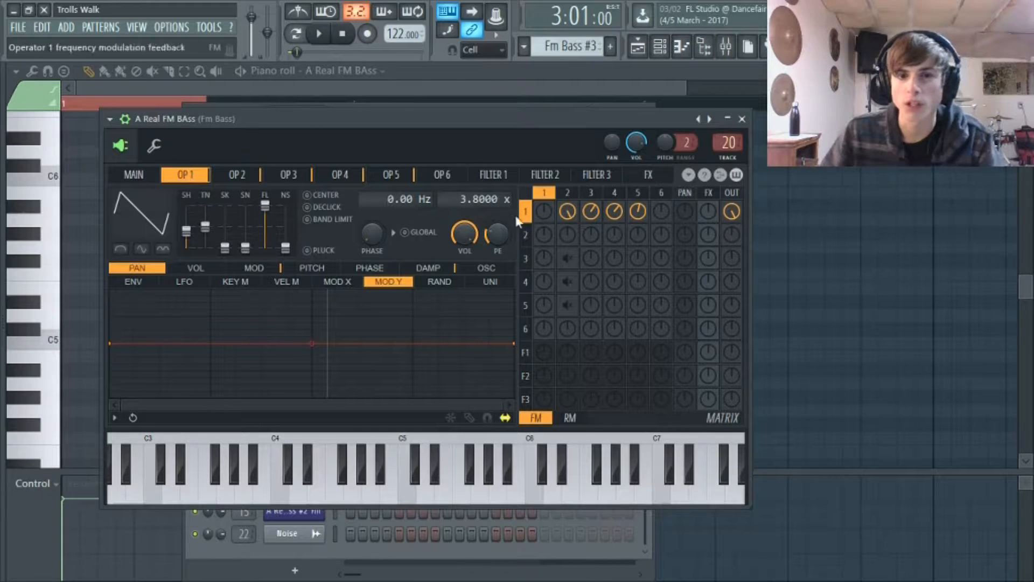
drag(568, 212, 567, 220)
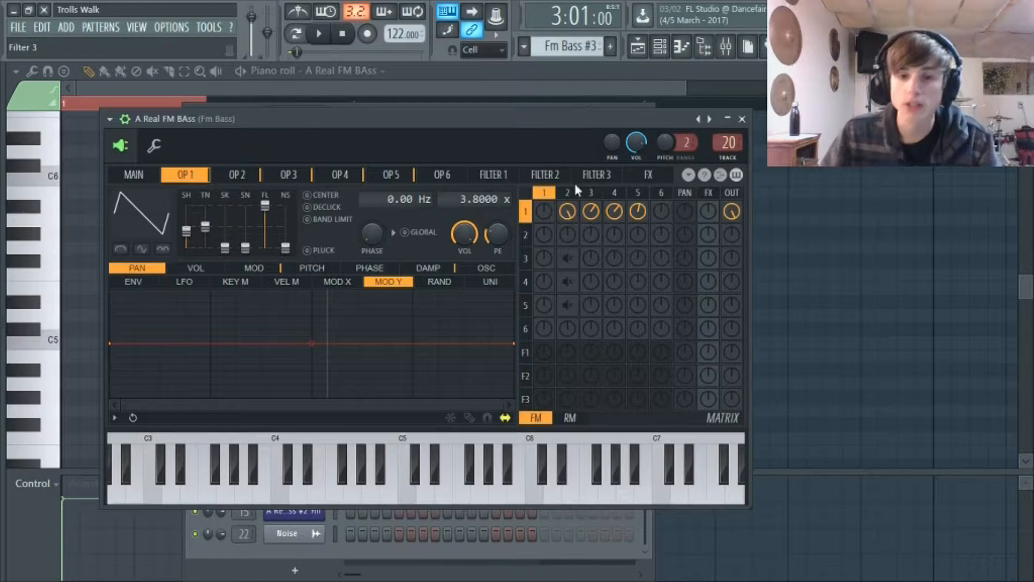
Examine the waveforms and frequency ratios of operators 2 to 6 and their modulation amounts into operator 1.
click(252, 180)
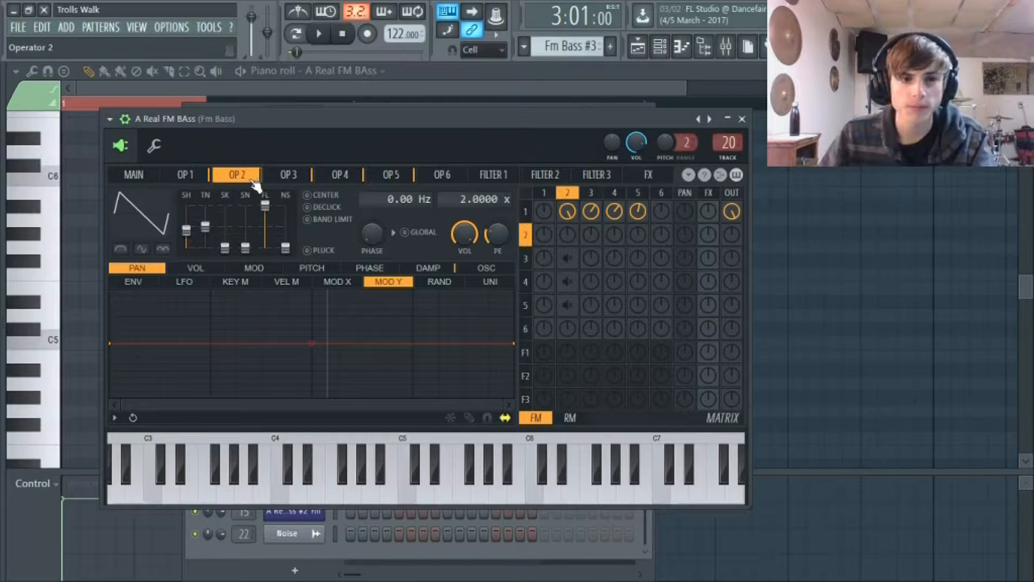
click(310, 177)
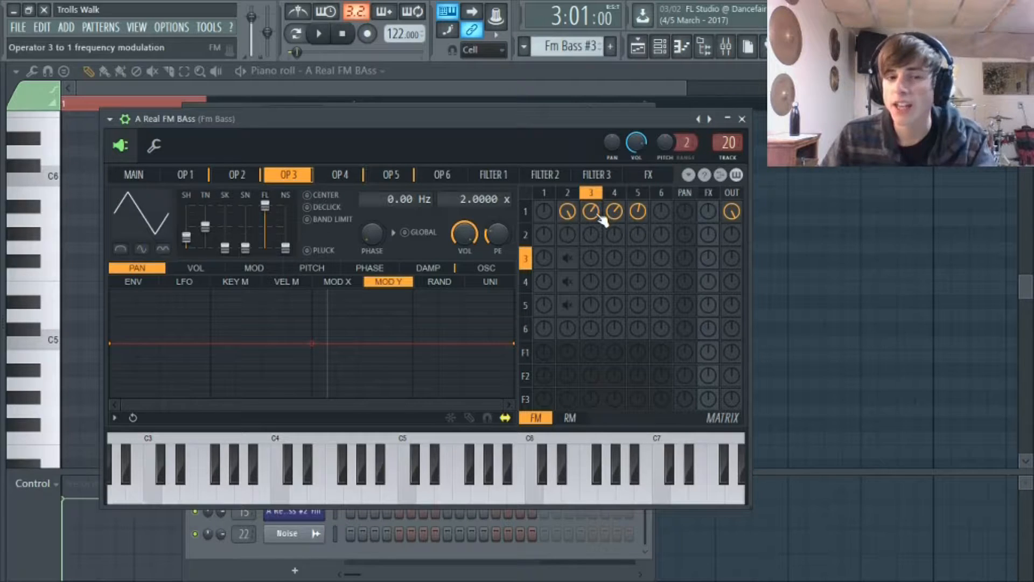
click(340, 175)
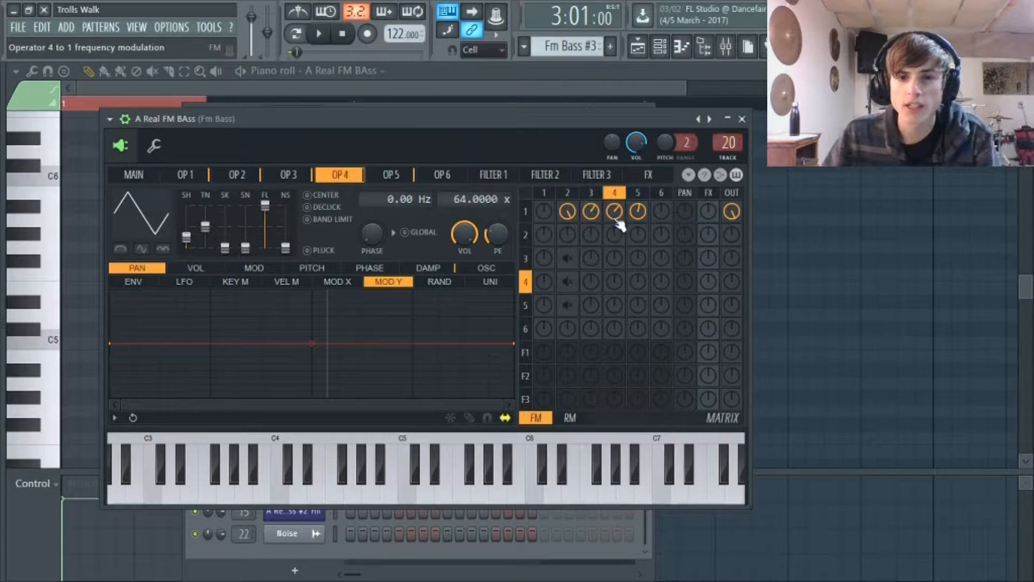
click(401, 177)
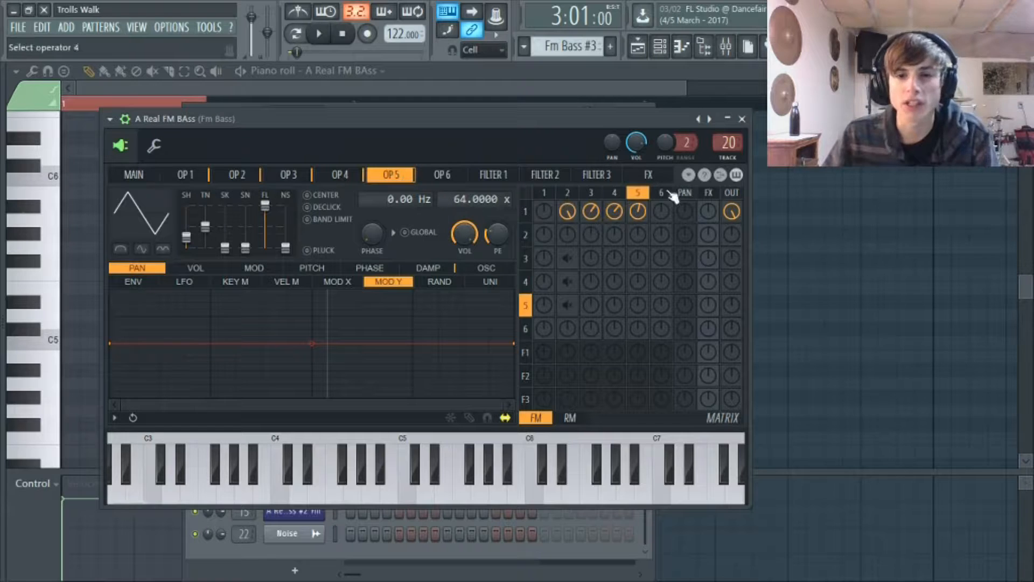
click(464, 176)
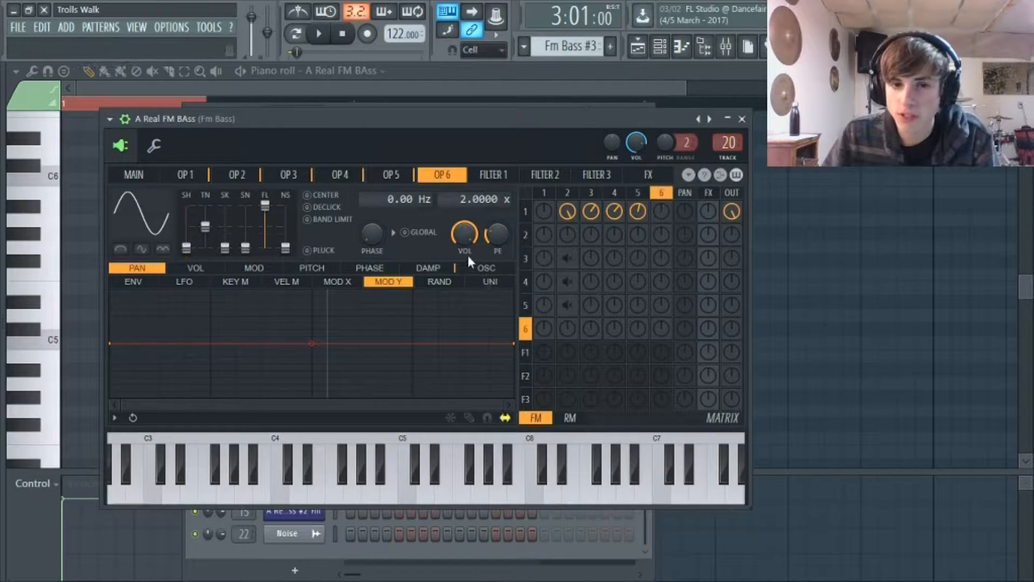
Examine operator 1's modulation X envelope and try the patch's main modulation X sweep against it.
drag(405, 176, 144, 179)
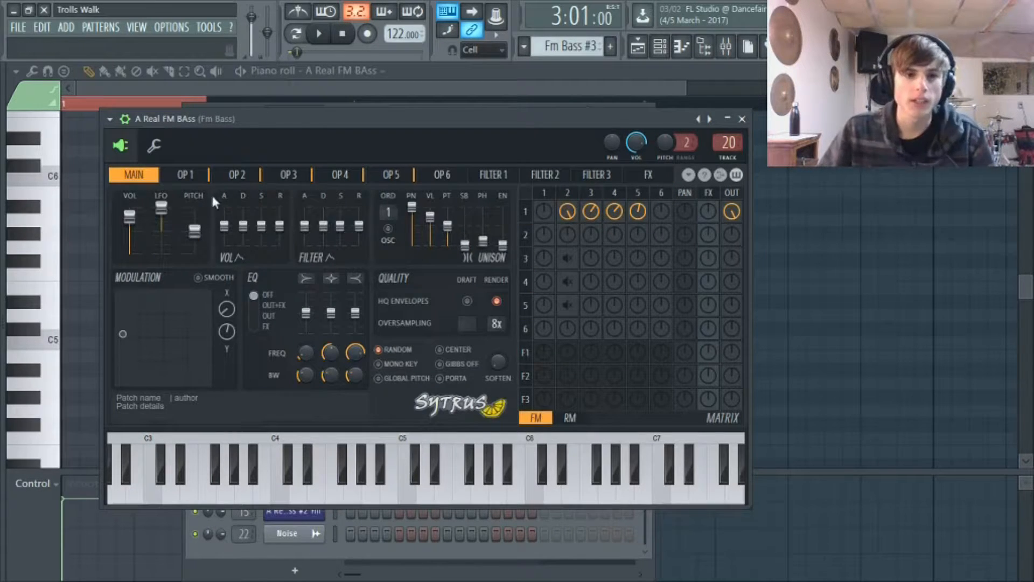
click(203, 176)
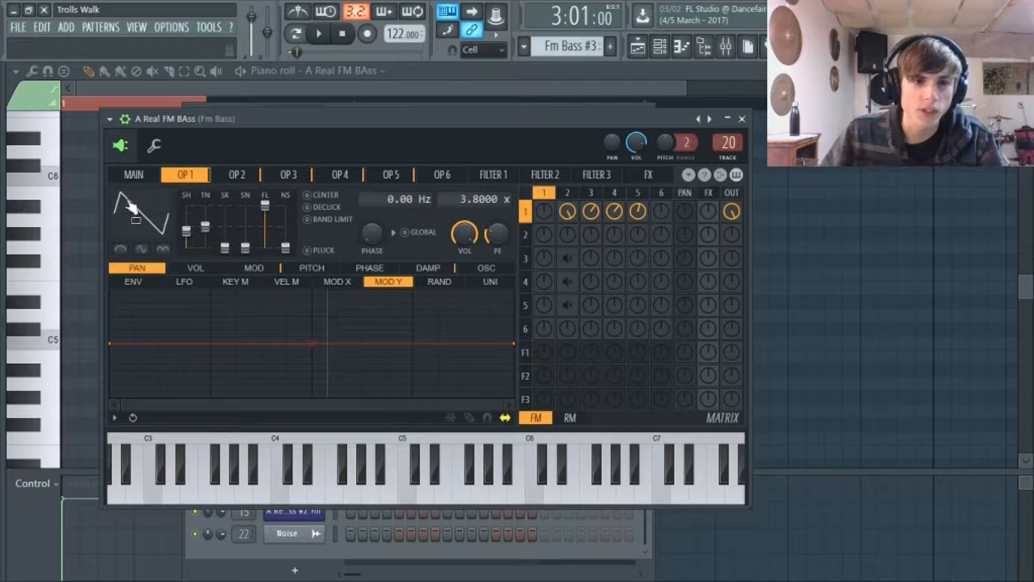
click(257, 268)
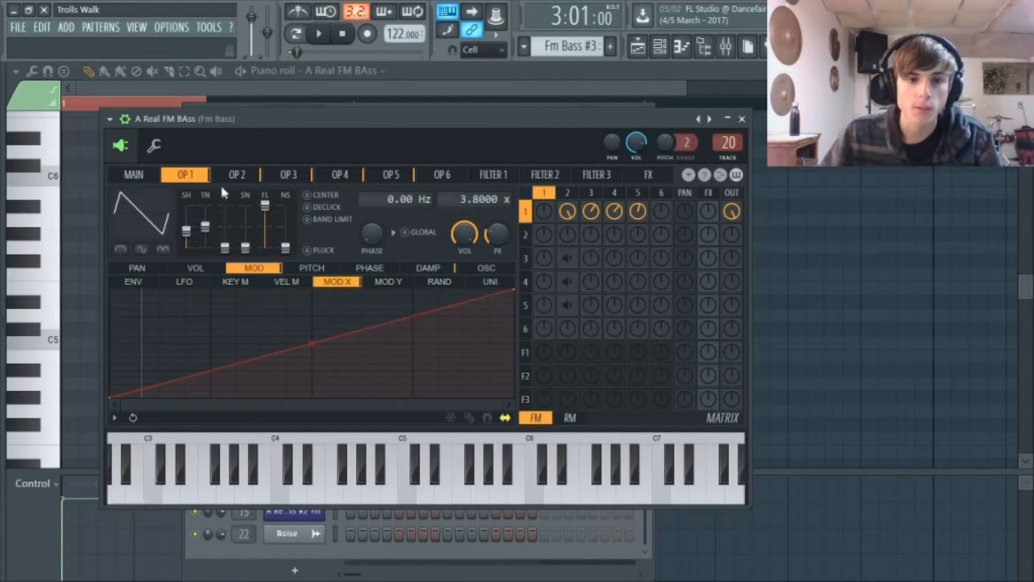
click(135, 176)
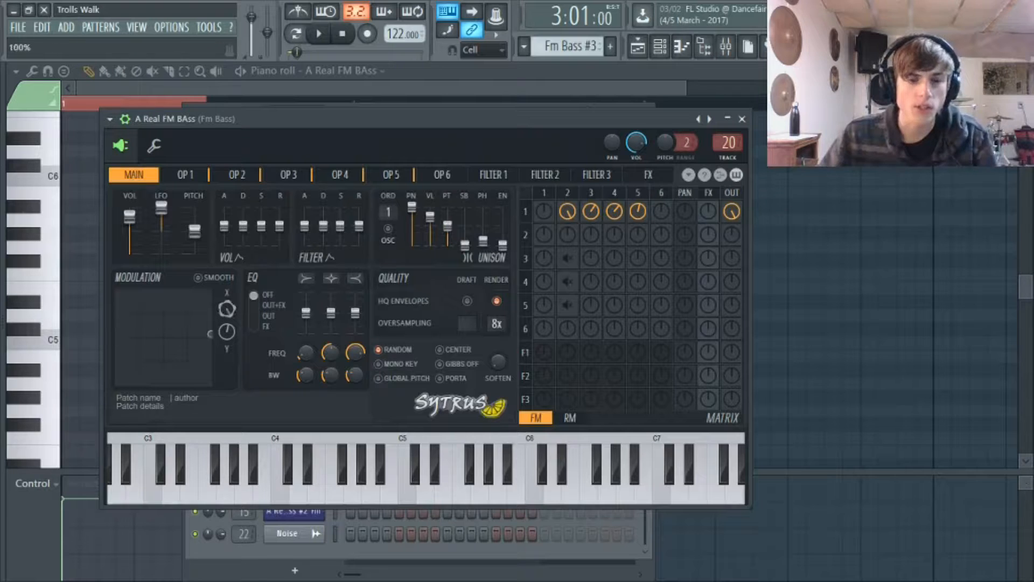
click(210, 175)
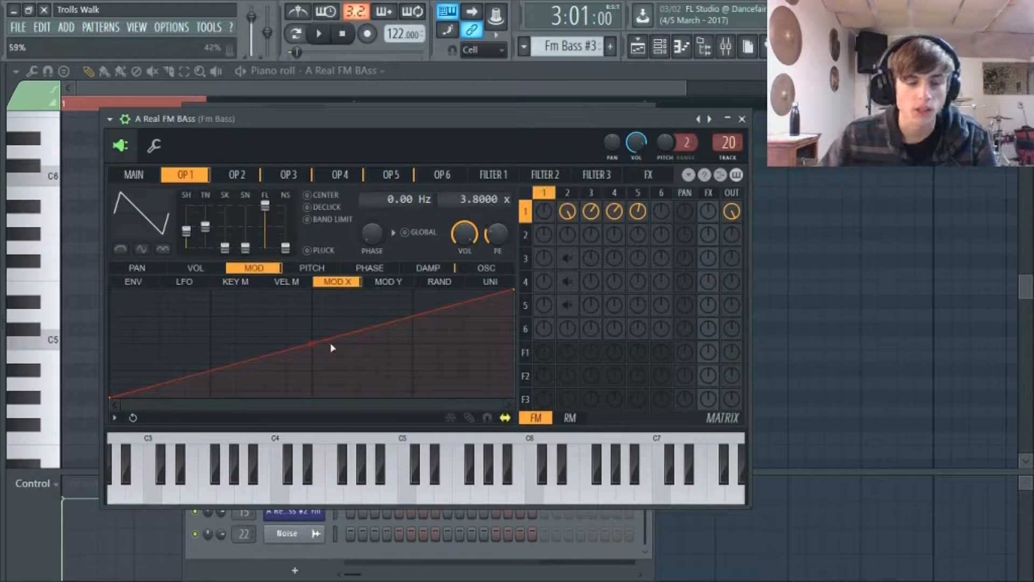
click(138, 176)
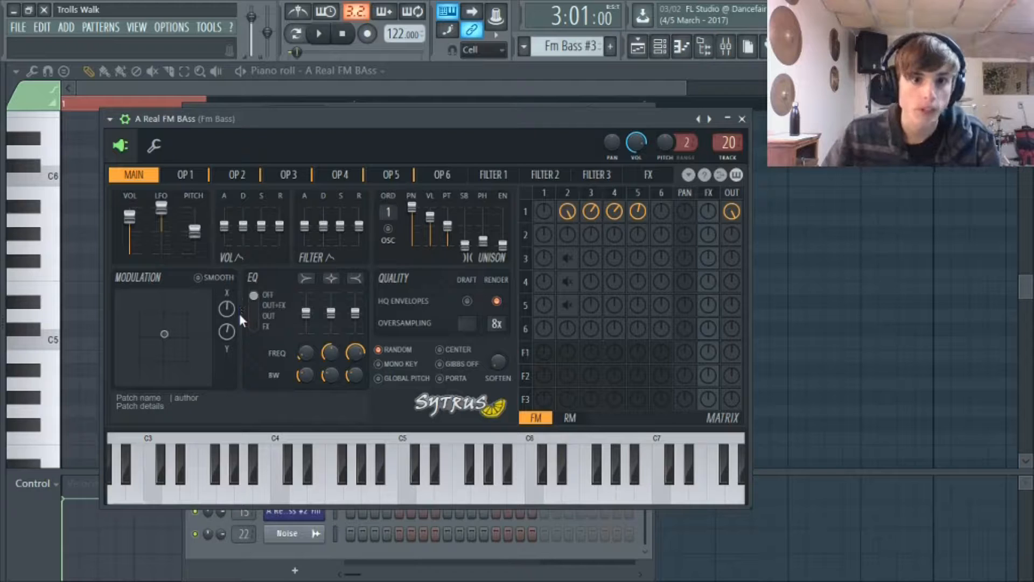
drag(231, 310, 230, 285)
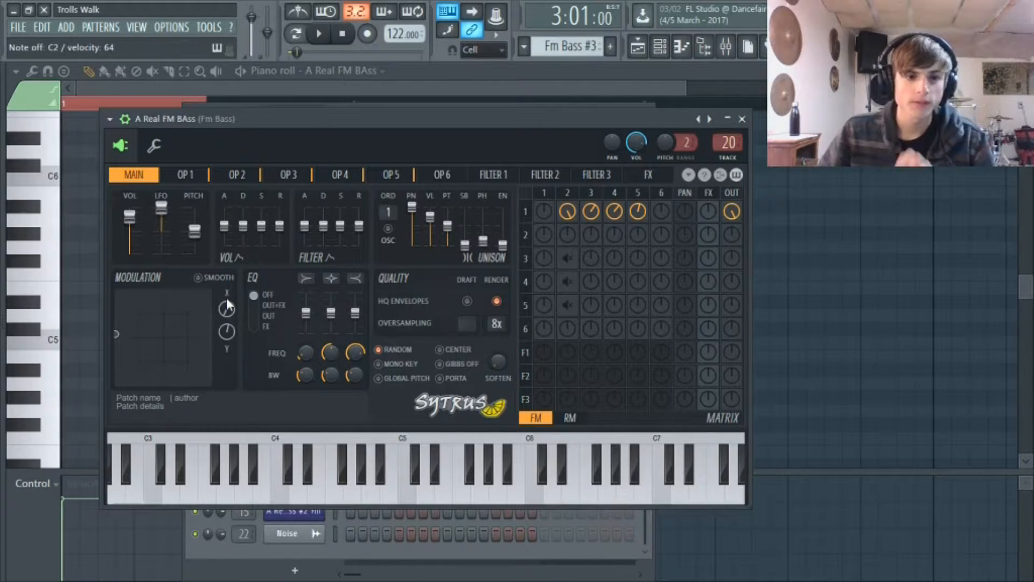
Inspect the Fruity Reeverb 2 and Fruity parametric EQ 2 effects on the Fm Bass mixer track.
click(726, 47)
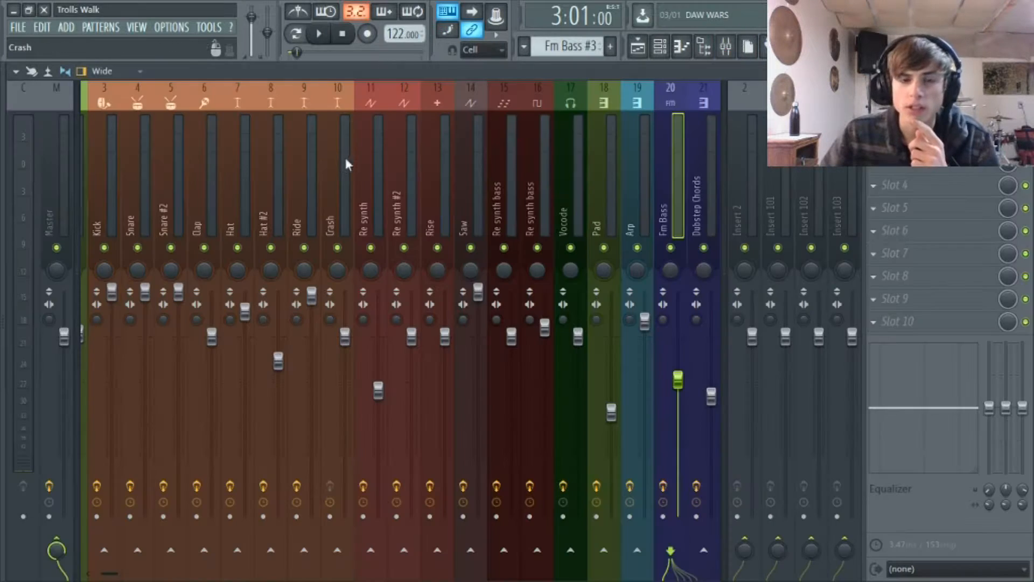
click(916, 117)
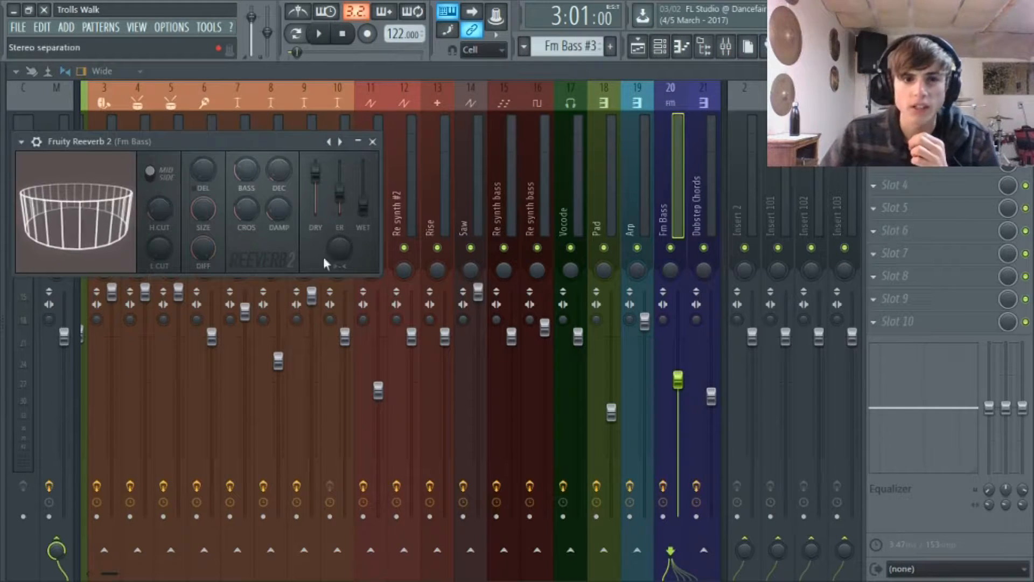
click(916, 117)
click(916, 140)
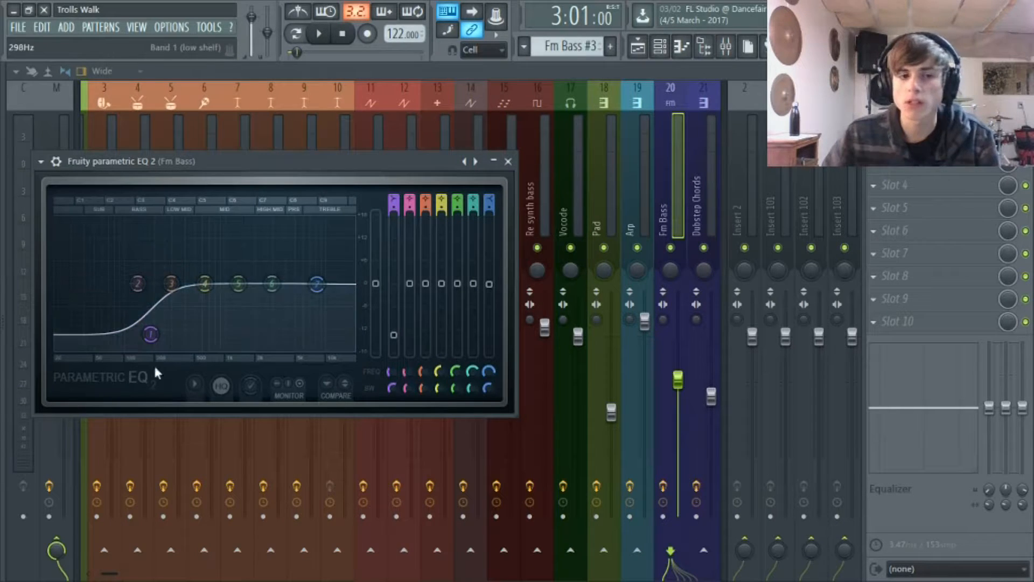
mouse_move(155, 338)
mouse_down()
mouse_move(153, 297)
mouse_move(155, 335)
mouse_up()
click(508, 162)
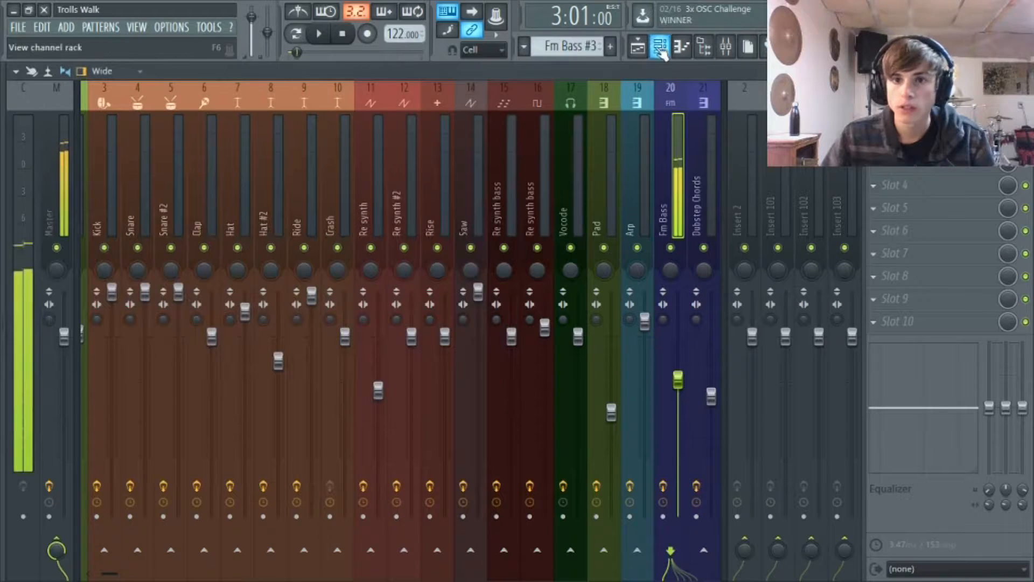
Play the FM bass with its modulation X sweep again, checking its mixer effects in between, and close the synth.
click(660, 47)
click(291, 477)
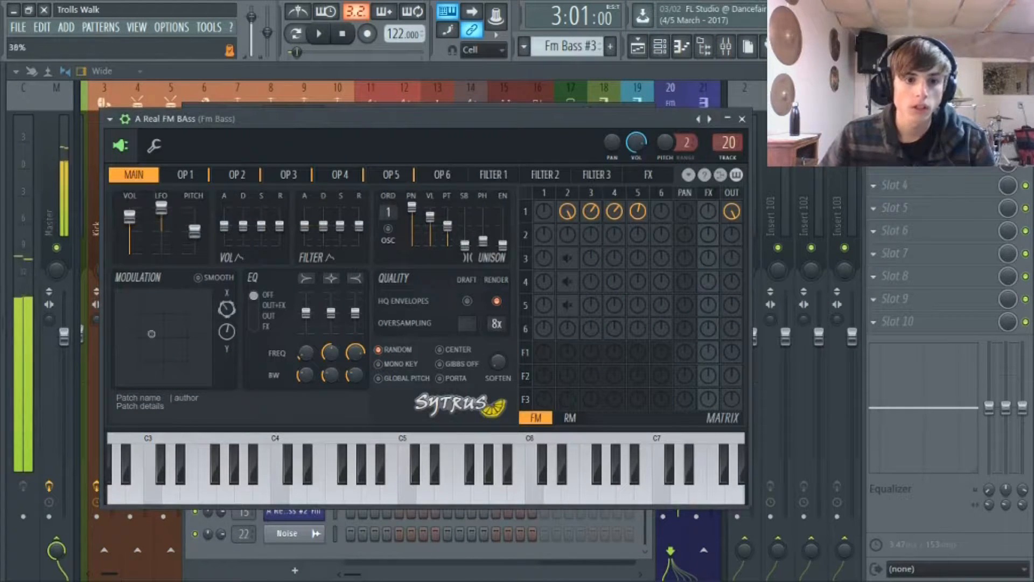
click(910, 139)
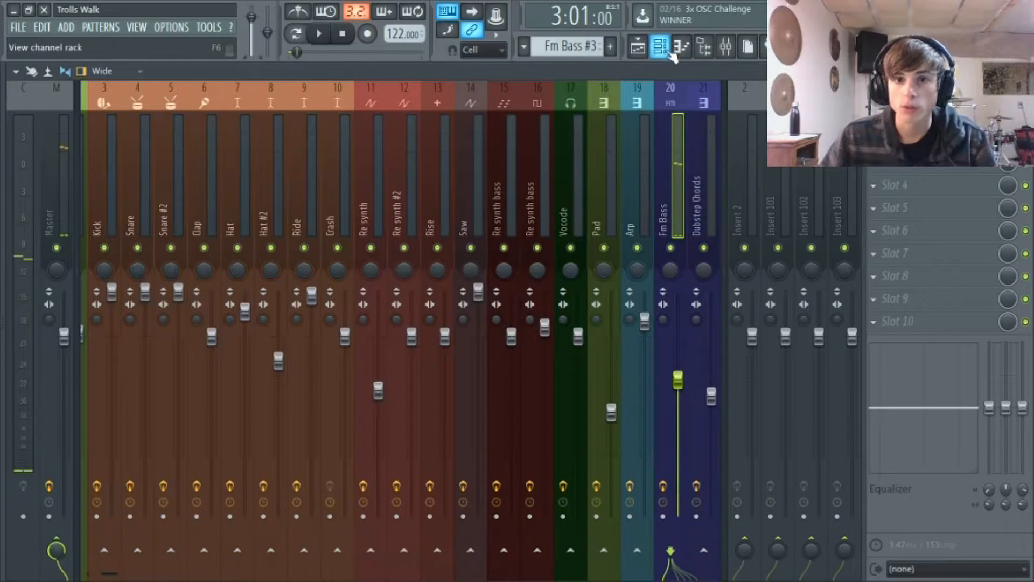
click(659, 46)
click(291, 488)
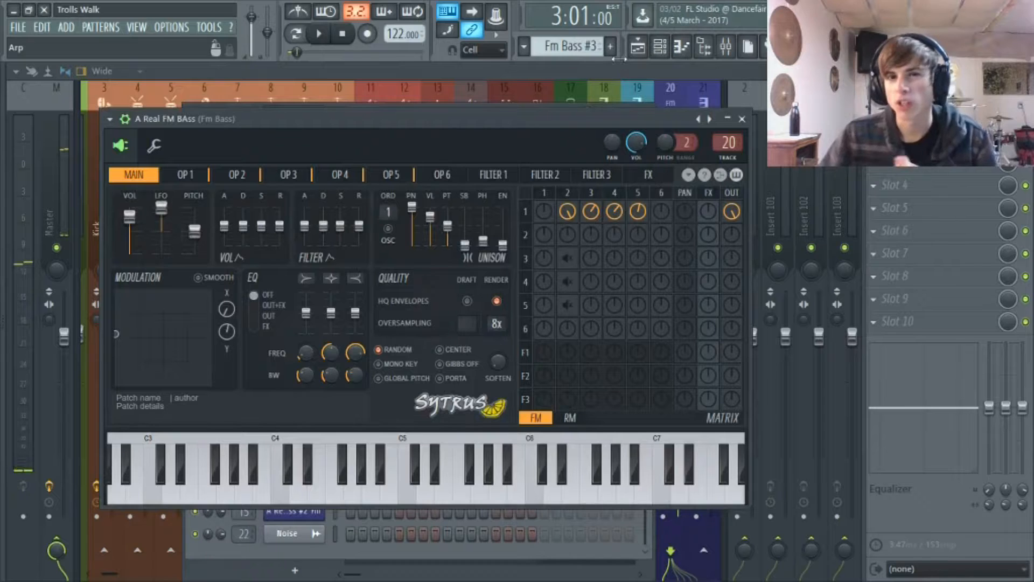
click(742, 119)
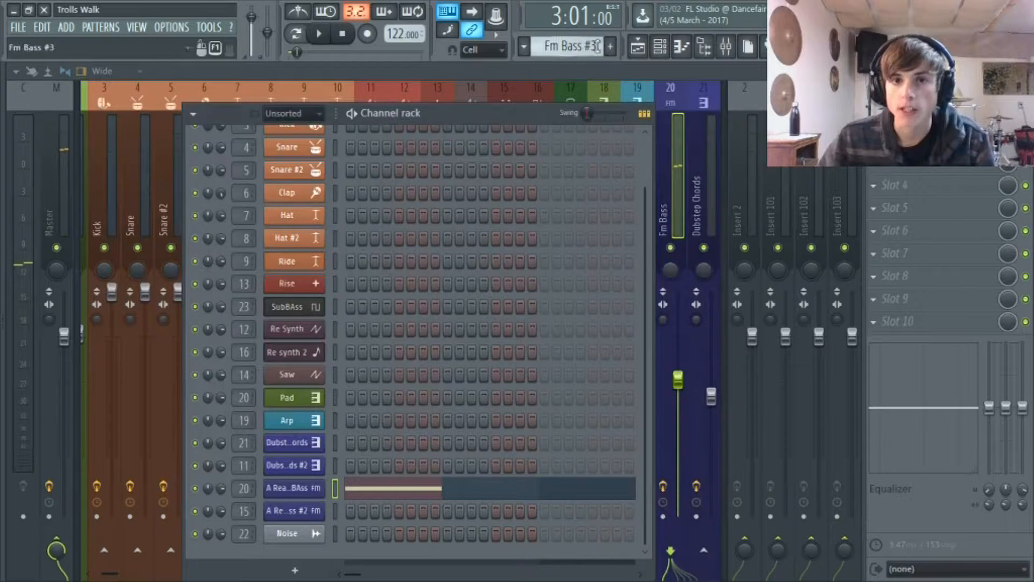
Open the playlist and turn all of its muted tracks back on.
click(646, 48)
scroll(388, 312, up, 5)
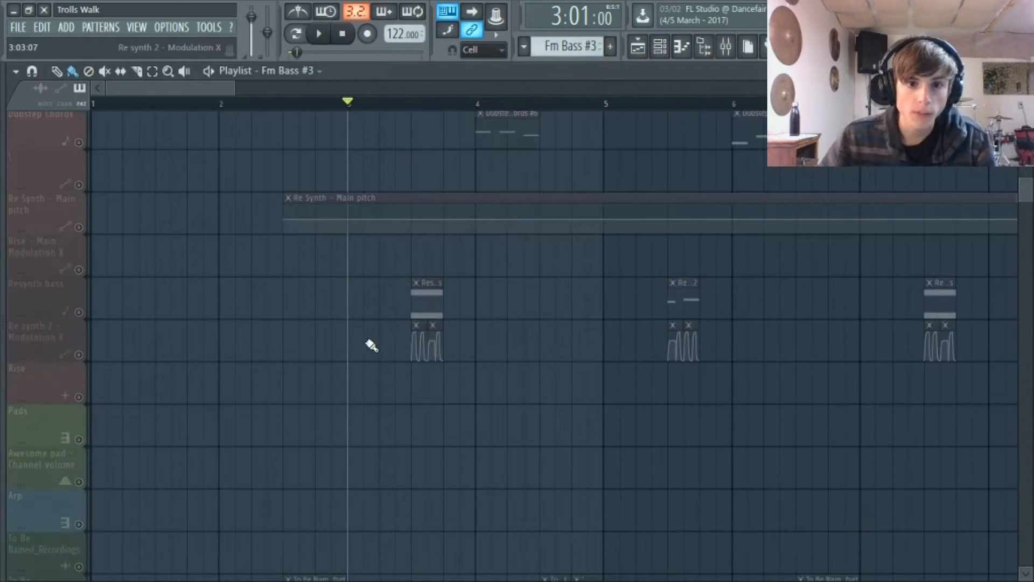
scroll(372, 345, up, 3)
click(78, 439)
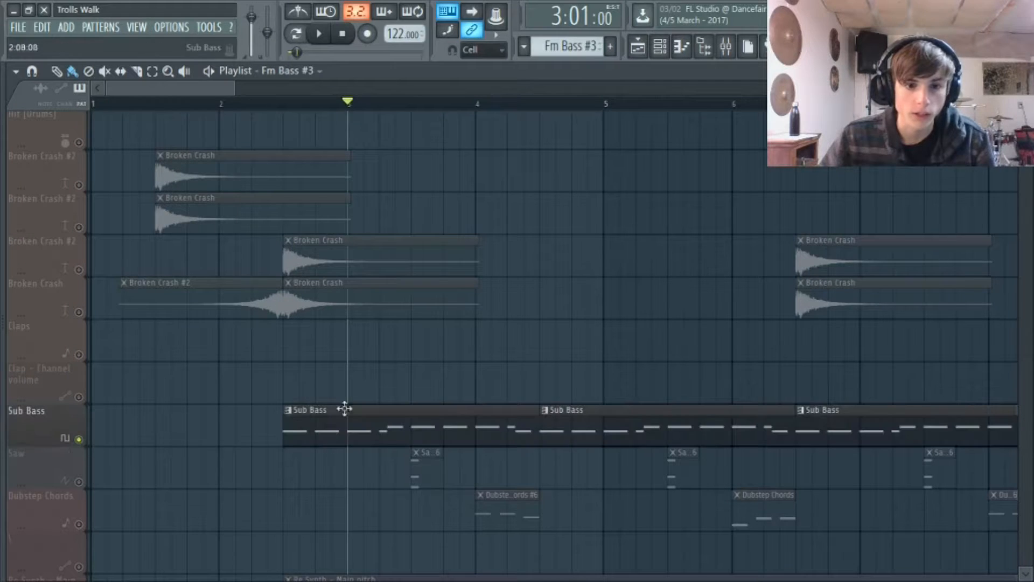
scroll(235, 369, down, 5)
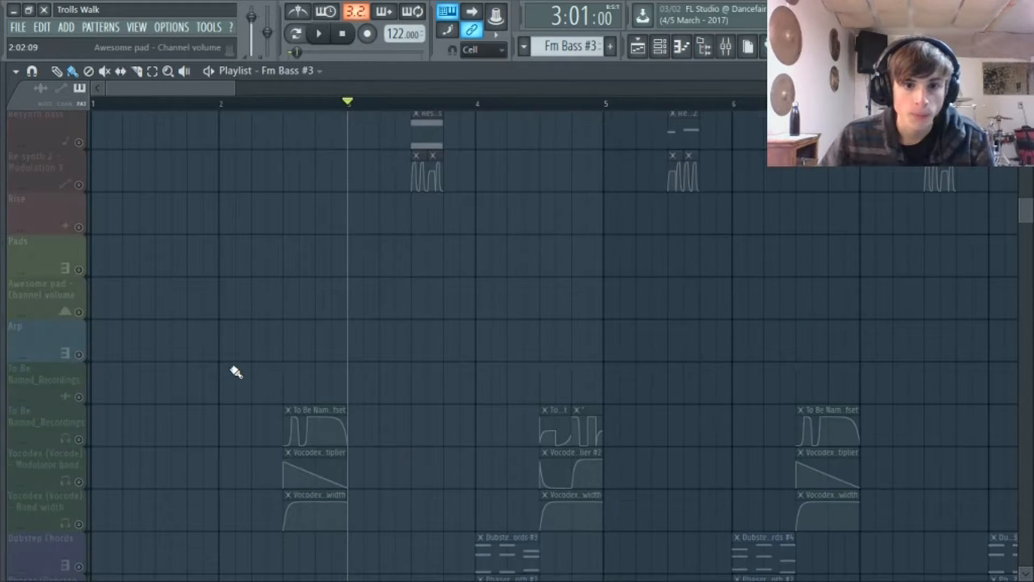
click(79, 311)
click(79, 312)
Solo the Dubstep Chords track together with its Phaser min. depth automation track and play them from bar 4.
scroll(423, 265, down, 9)
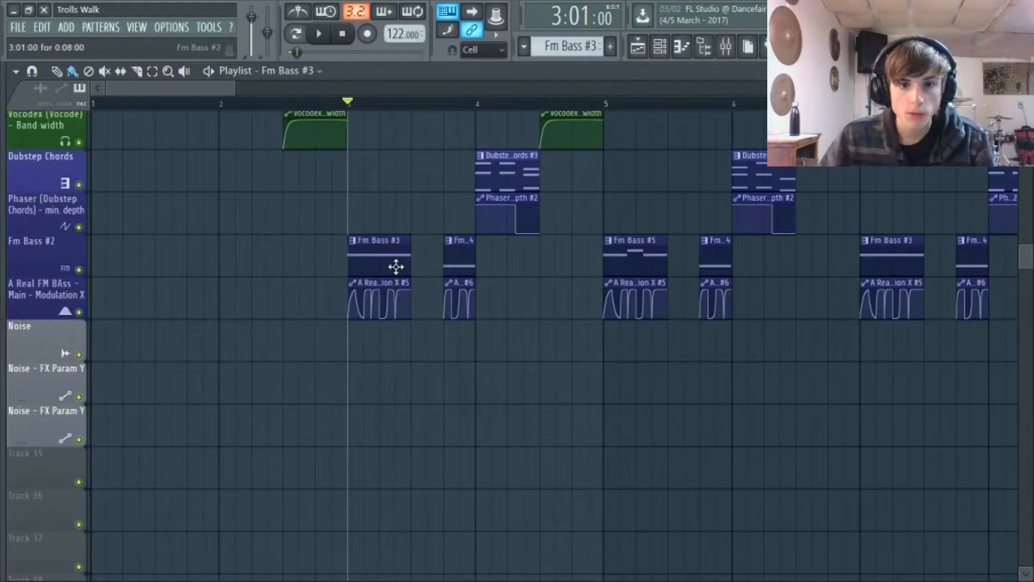
scroll(490, 370, up, 4)
right_click(79, 354)
click(79, 396)
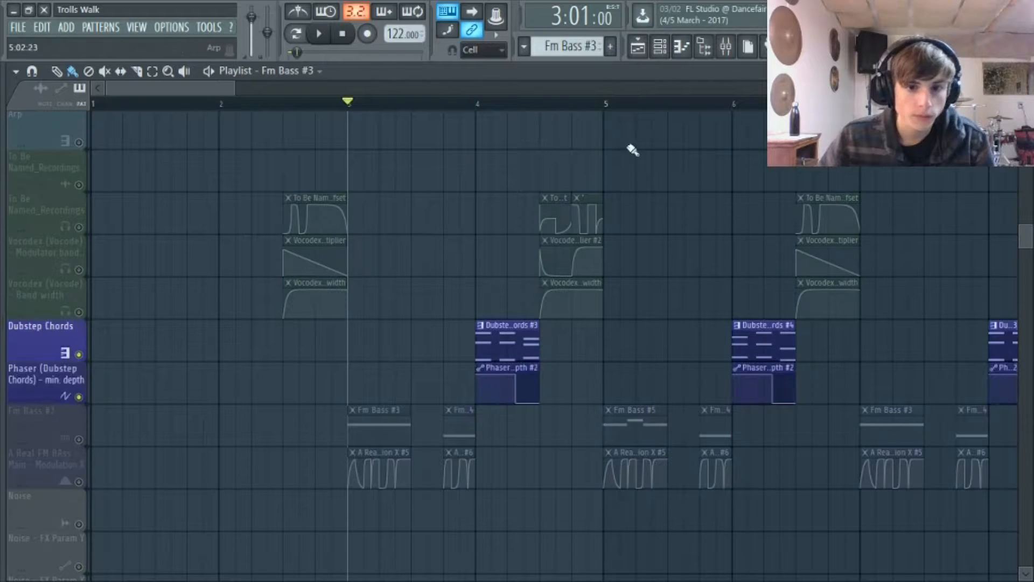
click(481, 107)
click(319, 34)
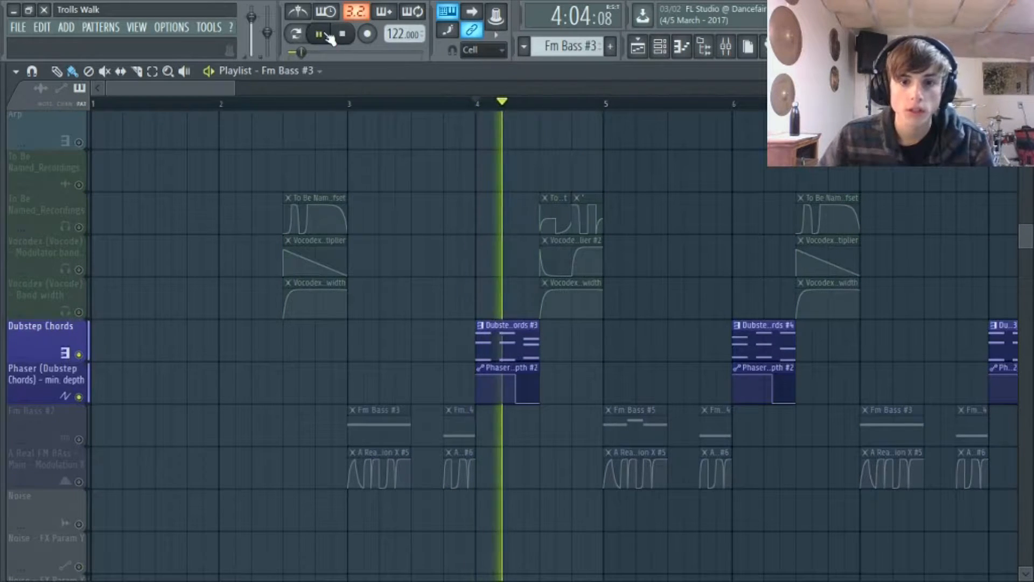
key(space)
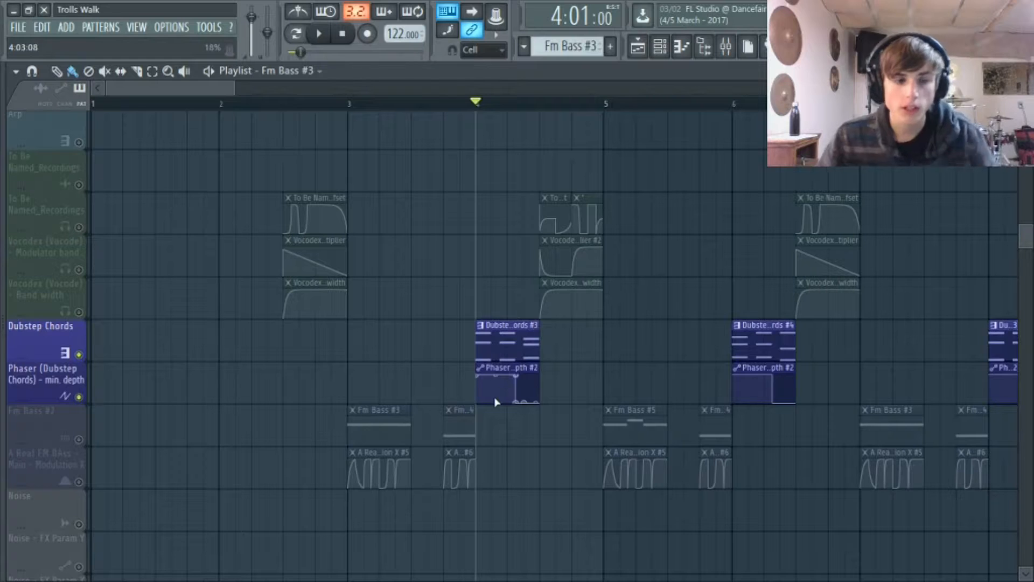
Open the Dubstep Chords #3 pattern and its Sytrus channel, and bring up its mixer track.
scroll(492, 402, up, 3)
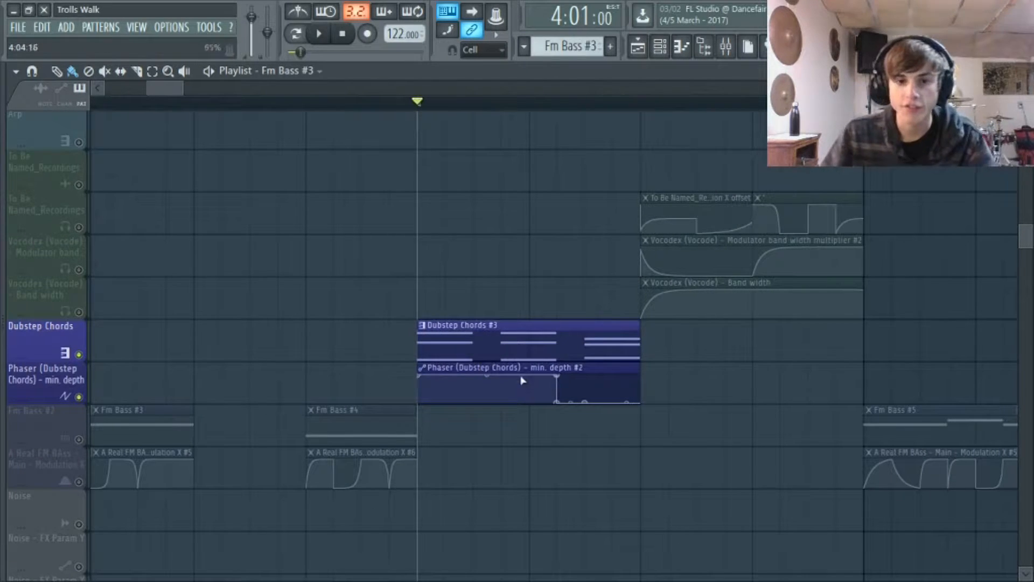
double_click(509, 340)
click(660, 47)
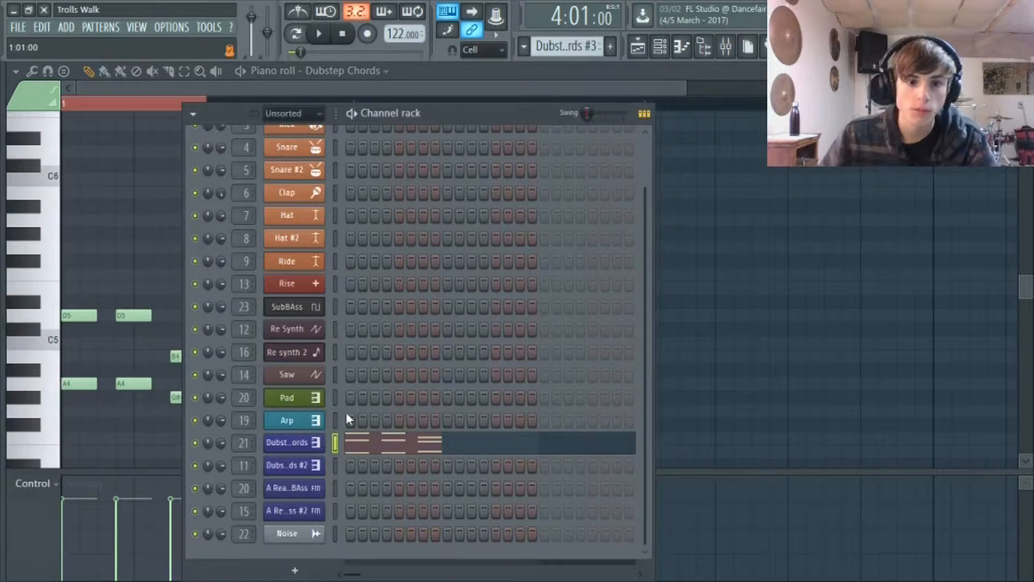
click(316, 443)
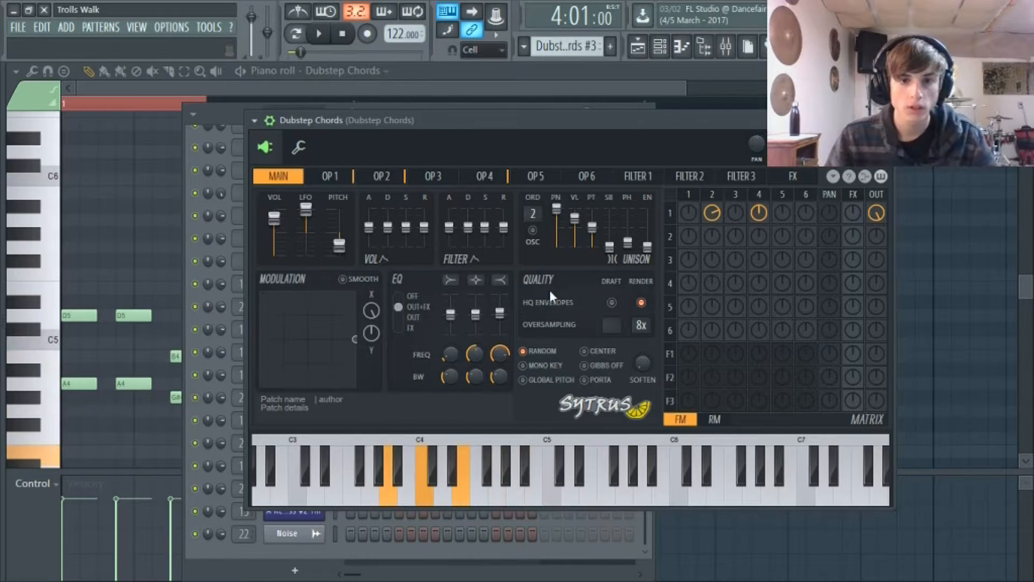
click(725, 47)
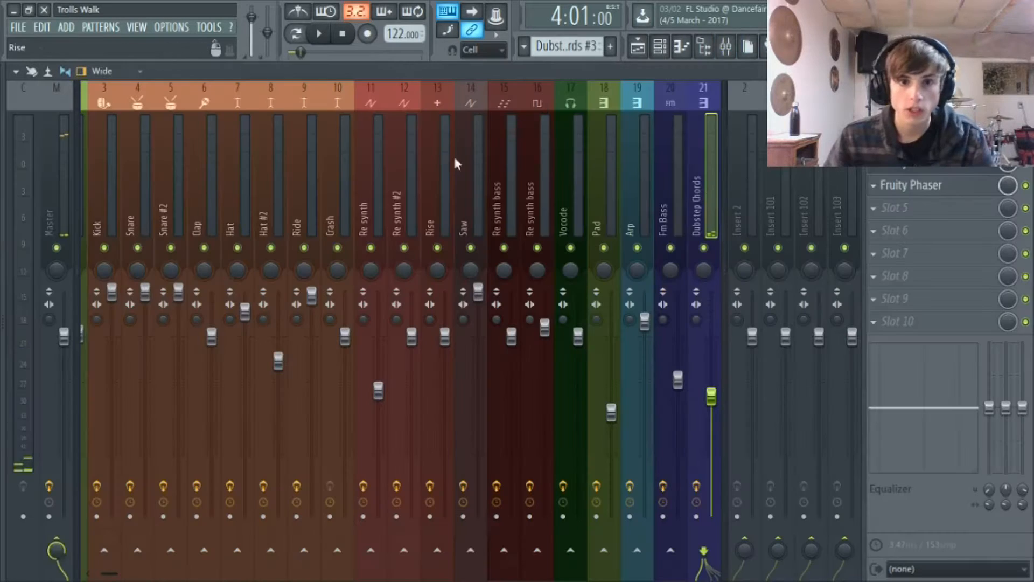
Bypass the Fruity Phaser on the Dubstep Chords mixer track and open the Dubstep Chords channel's Sytrus synth.
click(1025, 185)
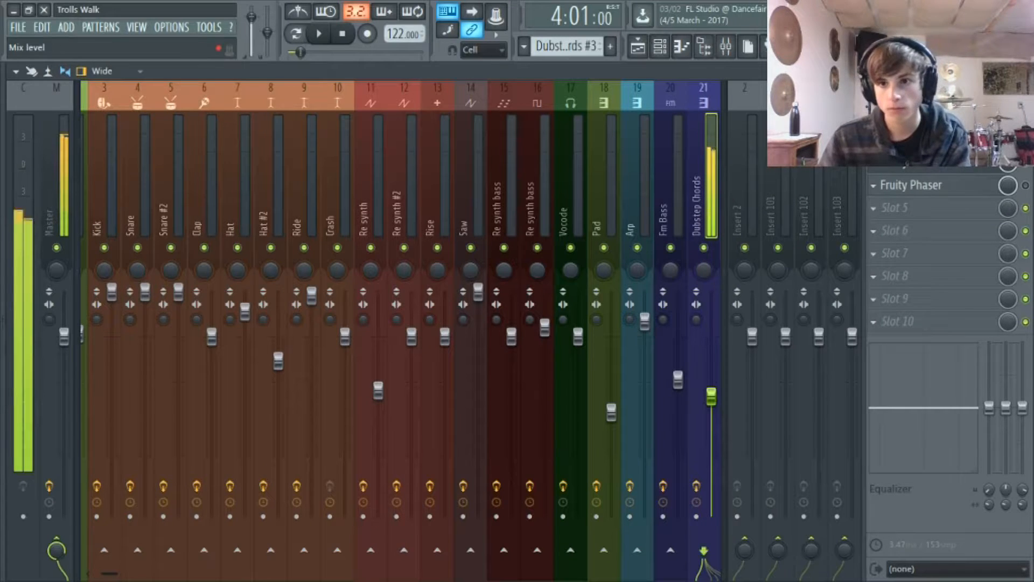
click(660, 46)
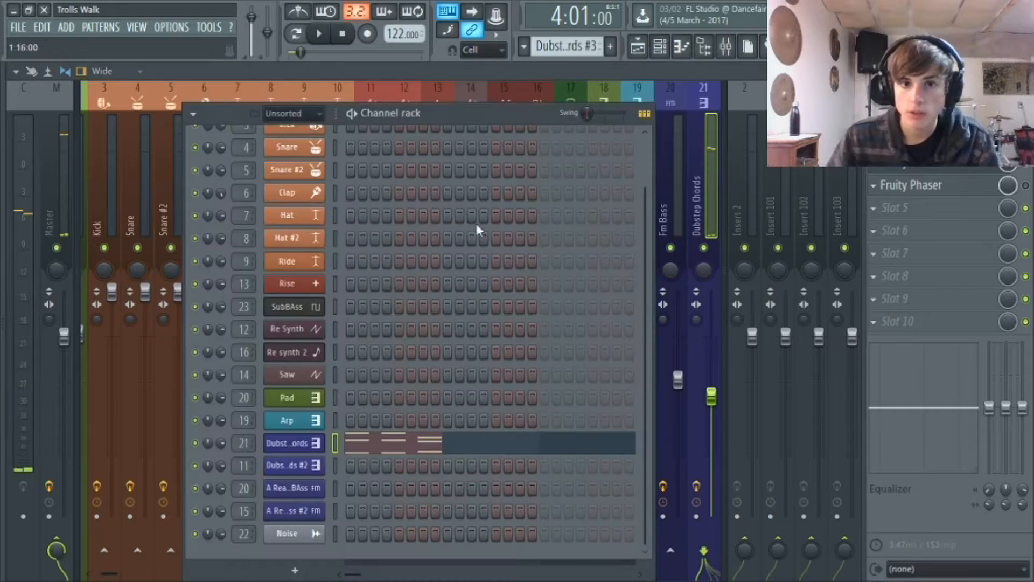
click(287, 442)
drag(461, 121, 399, 147)
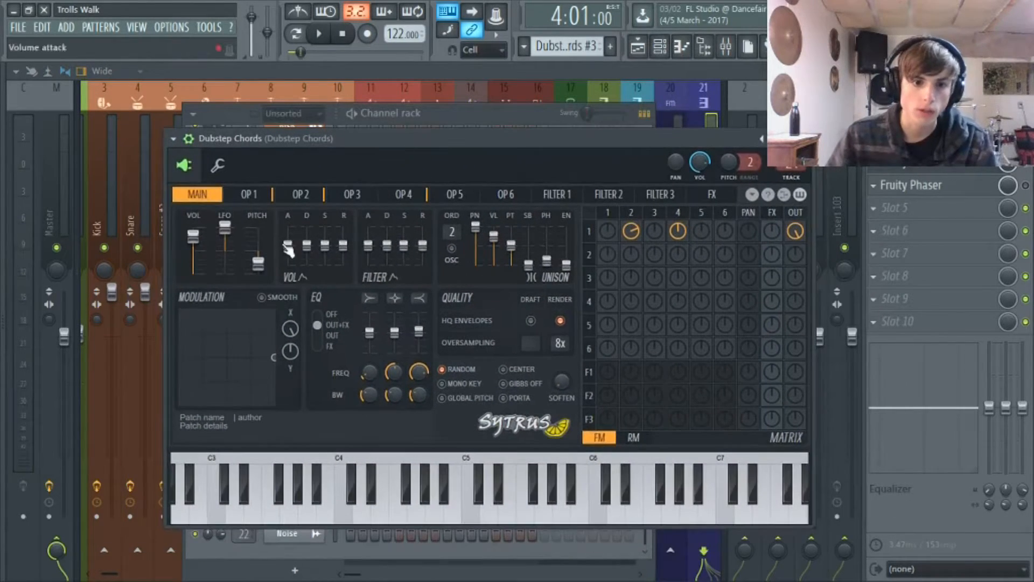
Reset the main pitch slider of the Dubstep Chords synth to its default.
click(247, 195)
click(197, 194)
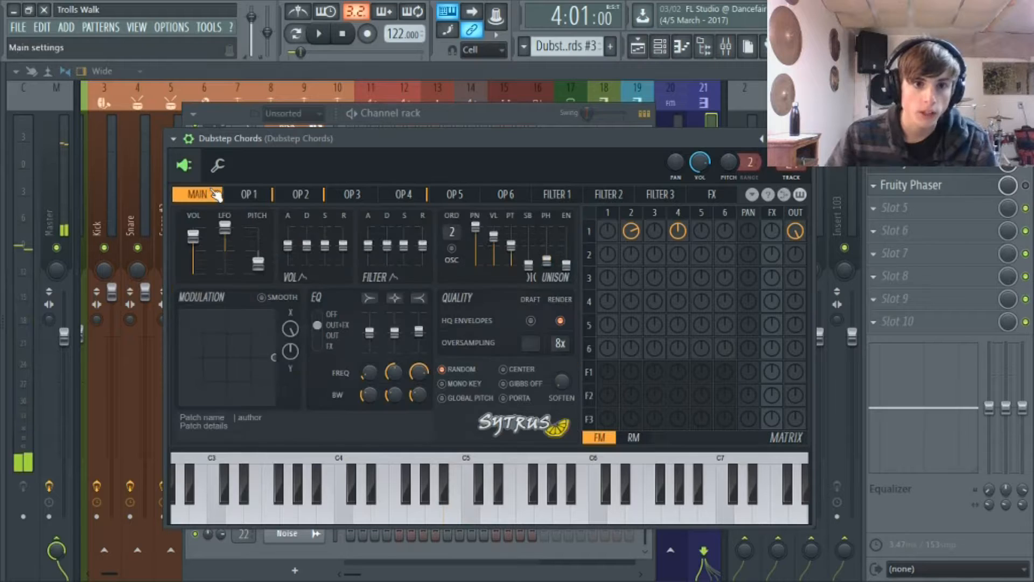
click(258, 264)
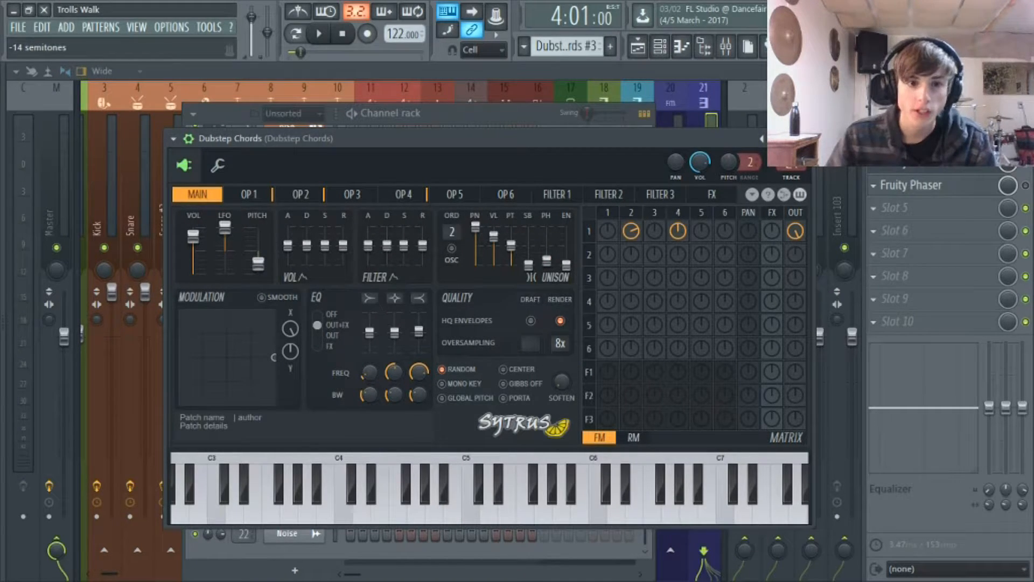
right_click(260, 269)
click(286, 480)
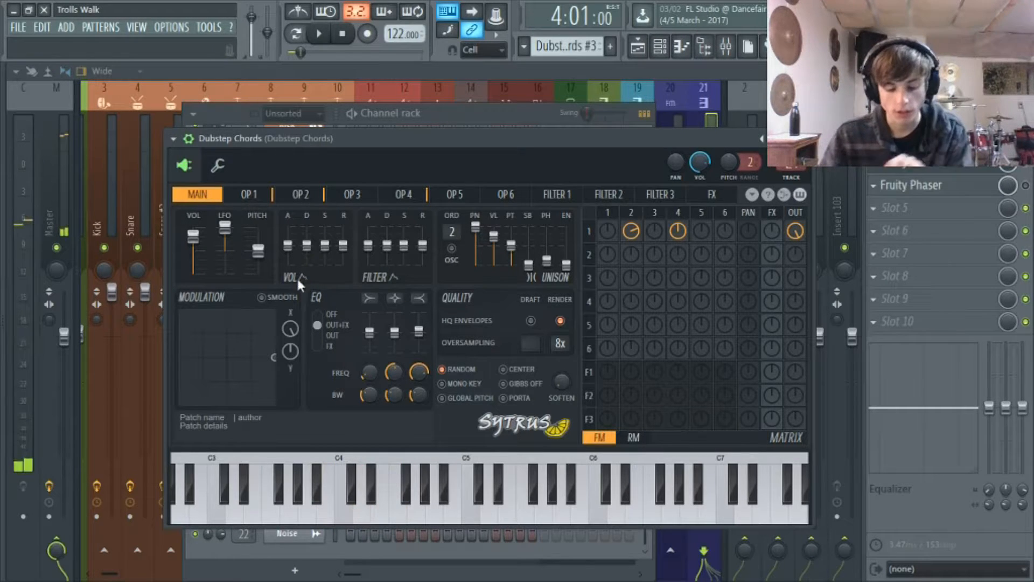
right_click(265, 264)
click(280, 263)
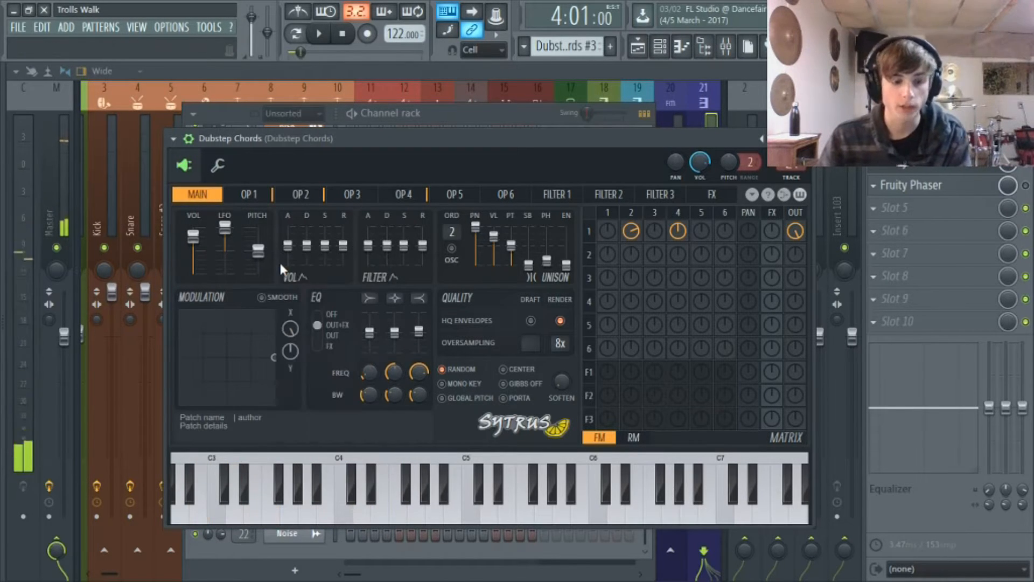
Lower the main pitch slider as a demonstration and reset it again.
drag(258, 250, 258, 258)
right_click(270, 264)
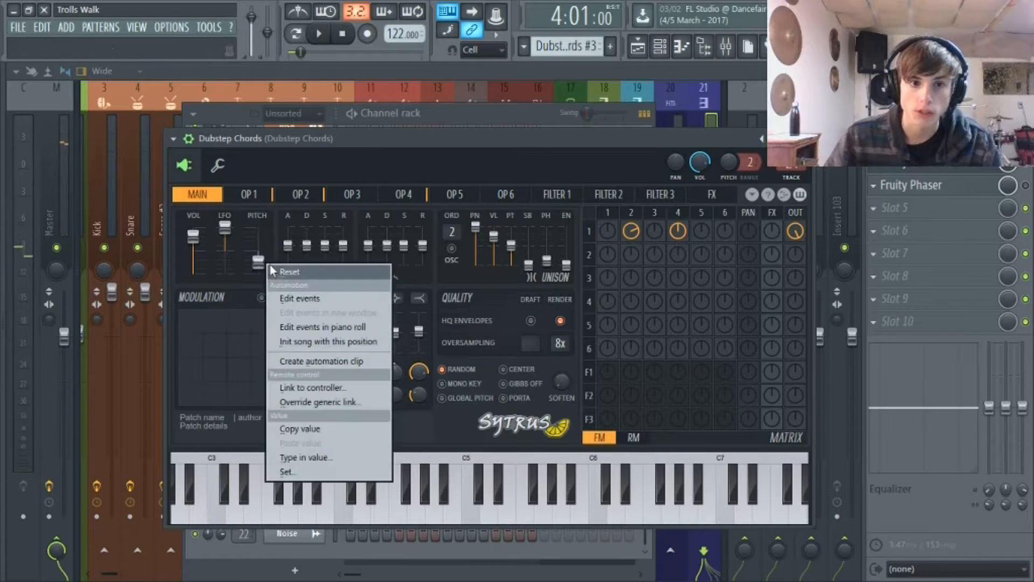
click(283, 273)
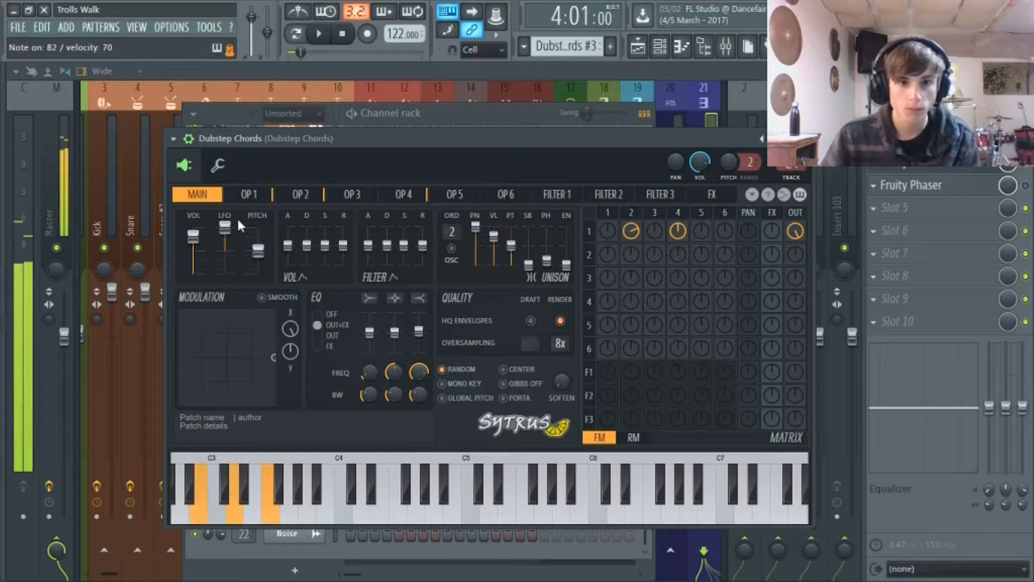
Try adding harmonics to operator 1's oscillator waveform and clear them again.
click(250, 199)
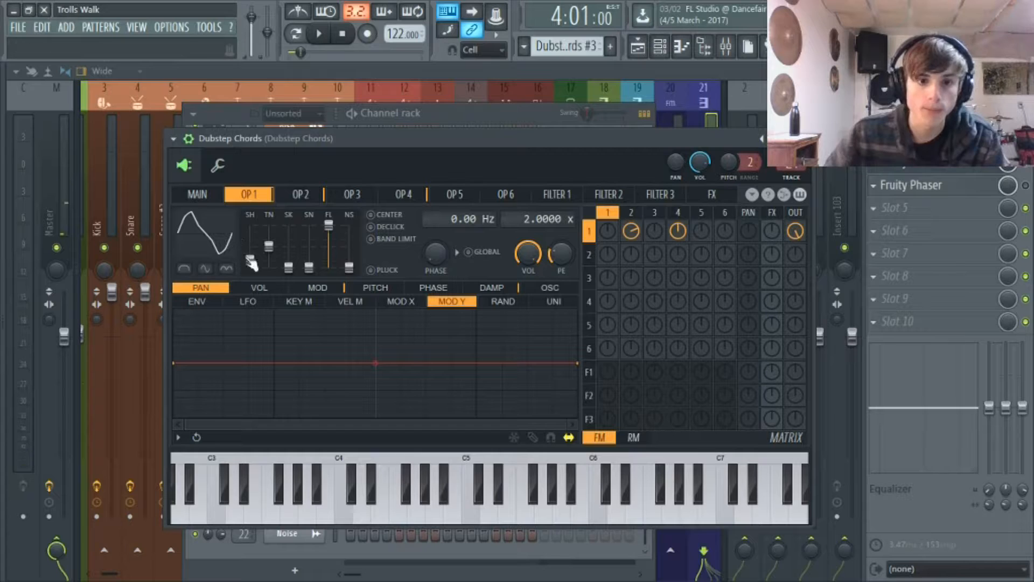
click(552, 289)
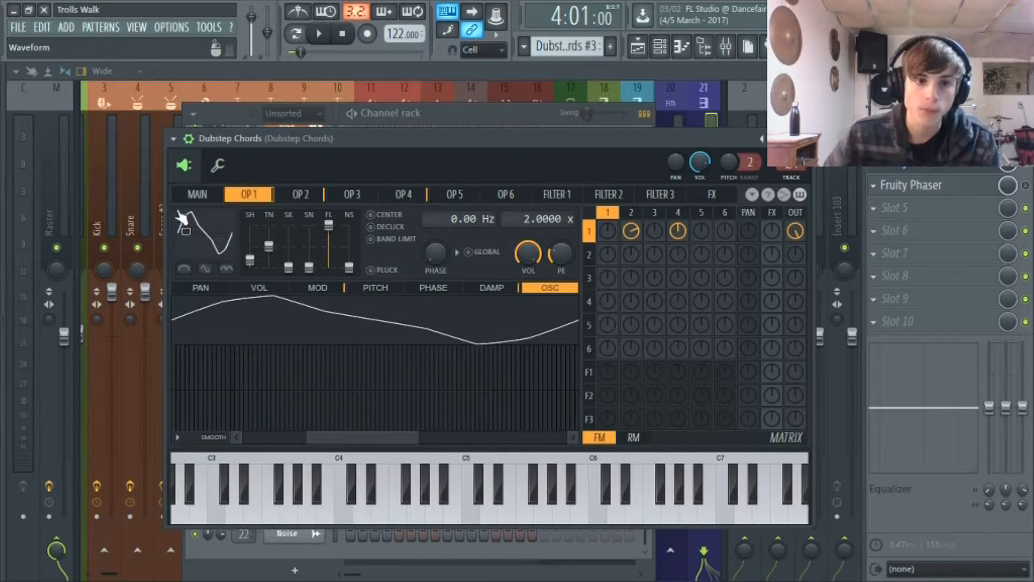
click(382, 363)
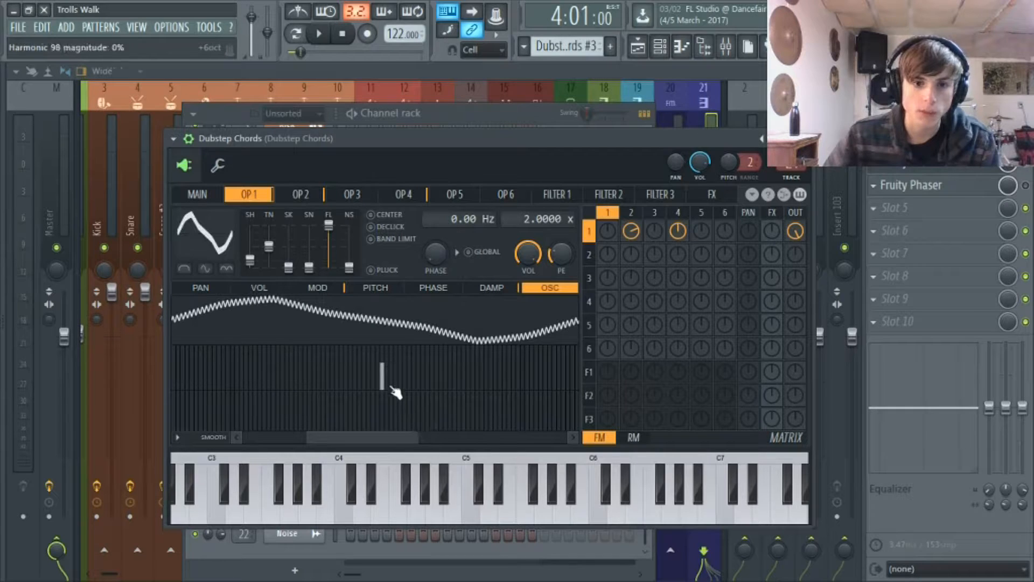
mouse_move(379, 389)
mouse_down()
mouse_move(397, 393)
mouse_move(377, 412)
mouse_up()
click(175, 345)
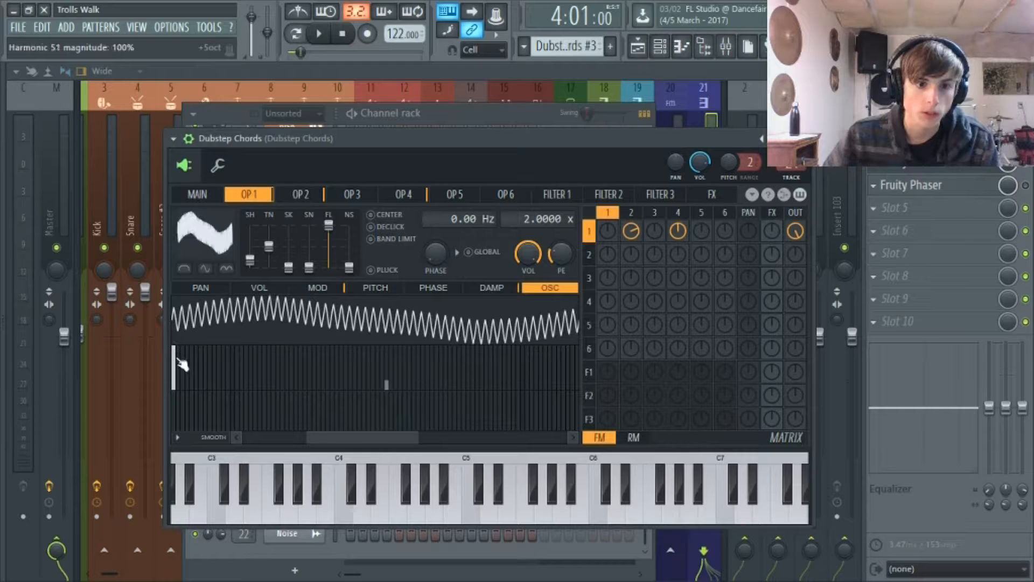
drag(184, 389, 175, 401)
drag(321, 463, 324, 461)
mouse_move(402, 387)
mouse_down()
mouse_move(173, 458)
mouse_move(414, 394)
mouse_move(371, 438)
mouse_up()
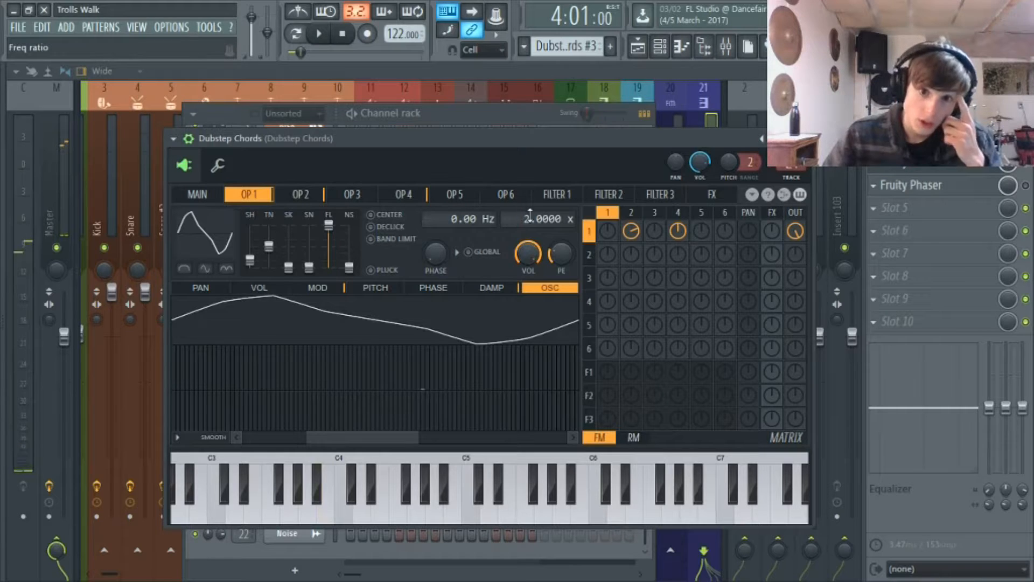
Examine the oscillator waveforms and frequency ratios of operators 2 to 6 and return to operator 2.
click(298, 198)
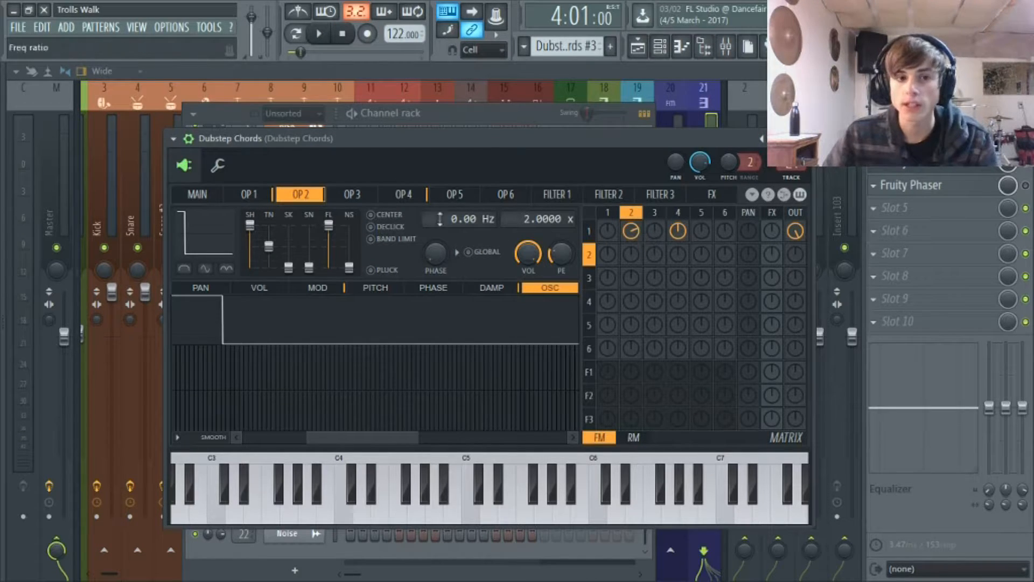
click(356, 197)
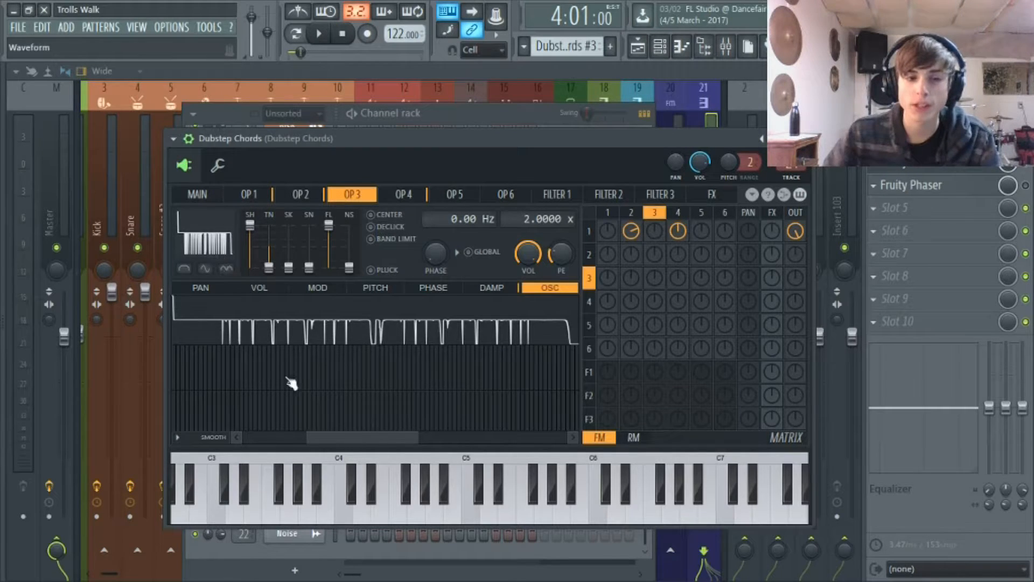
click(412, 197)
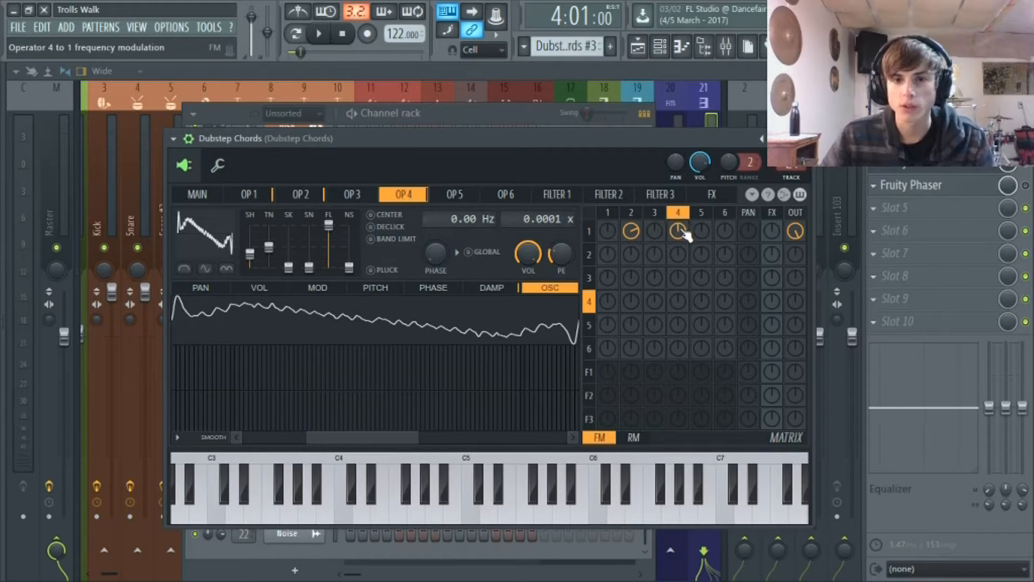
click(477, 200)
click(506, 200)
click(481, 204)
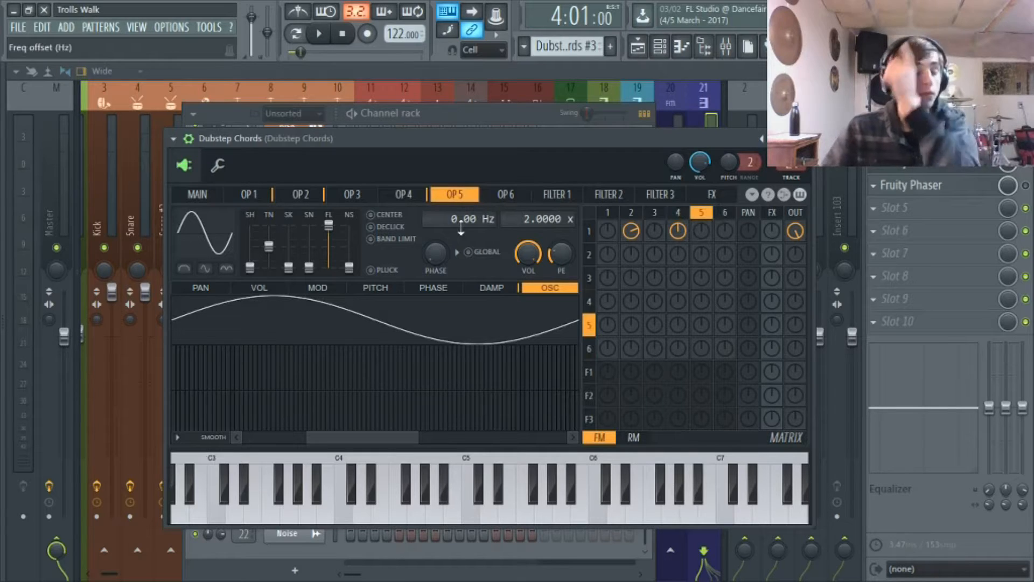
click(371, 197)
drag(370, 194, 313, 197)
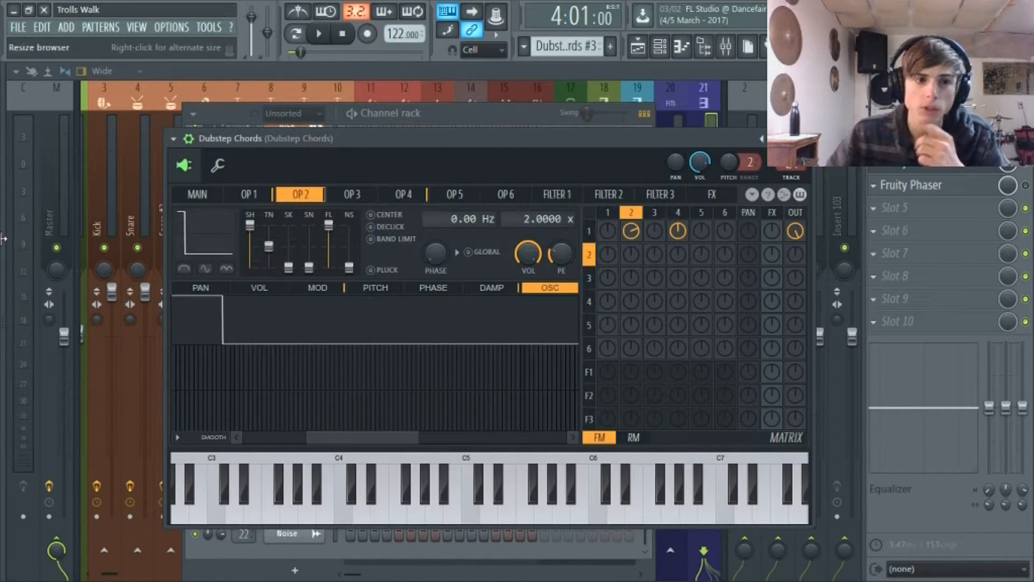
Load the Noise1 sample from the browser's FX folder as operator 6's oscillator waveform.
mouse_move(3, 240)
click(31, 73)
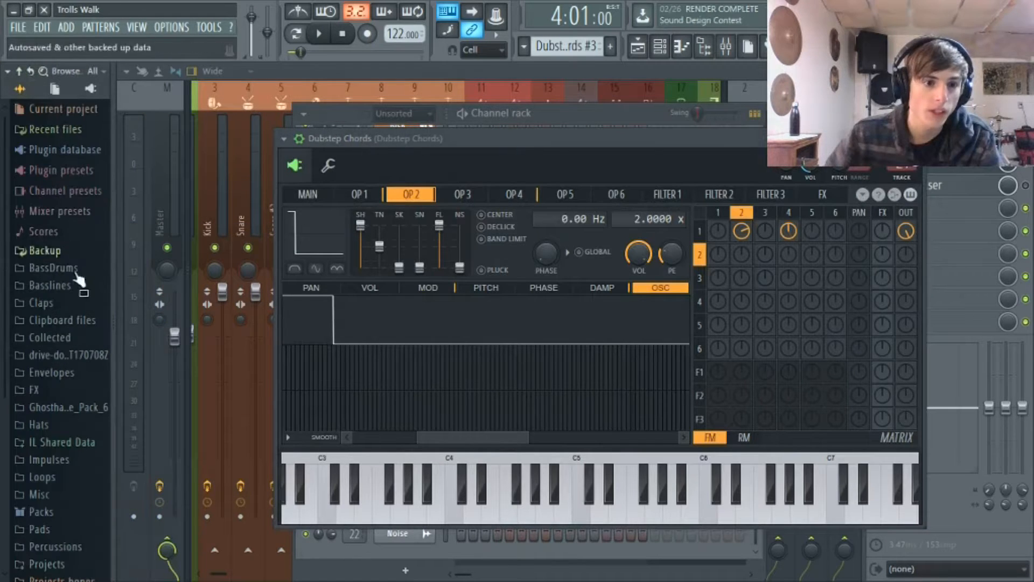
click(27, 393)
scroll(60, 299, down, 6)
click(39, 208)
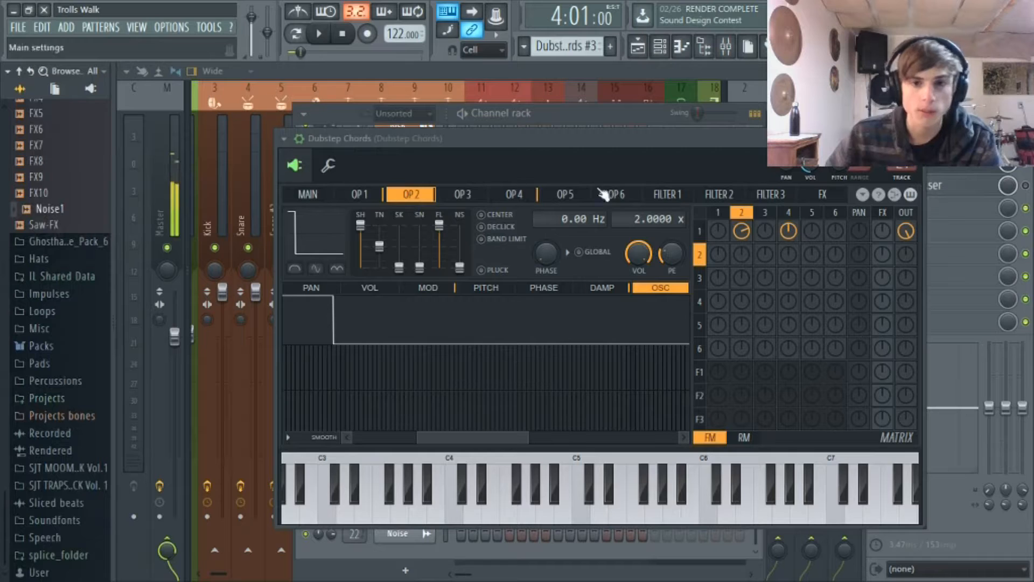
click(616, 194)
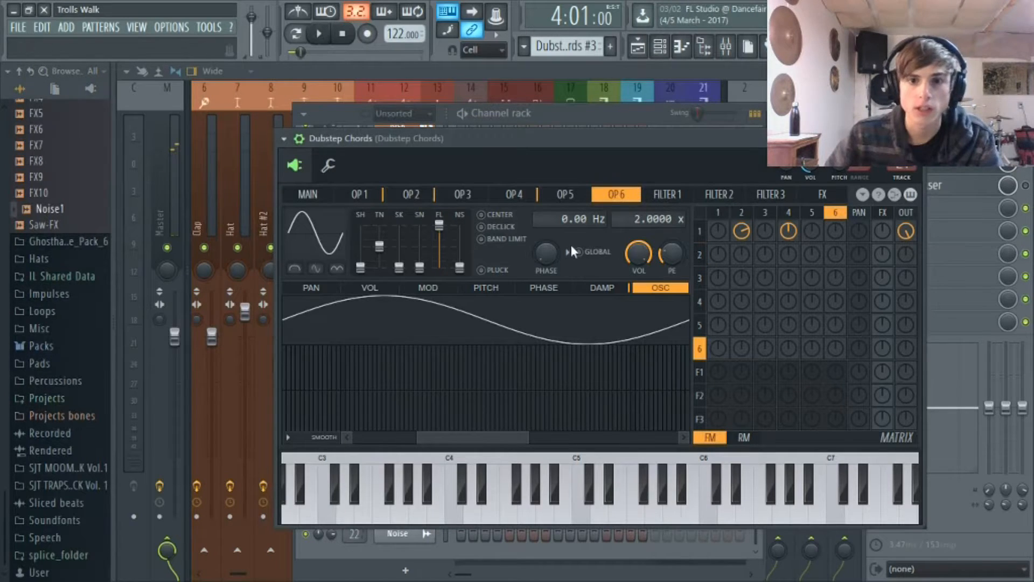
drag(43, 209, 525, 329)
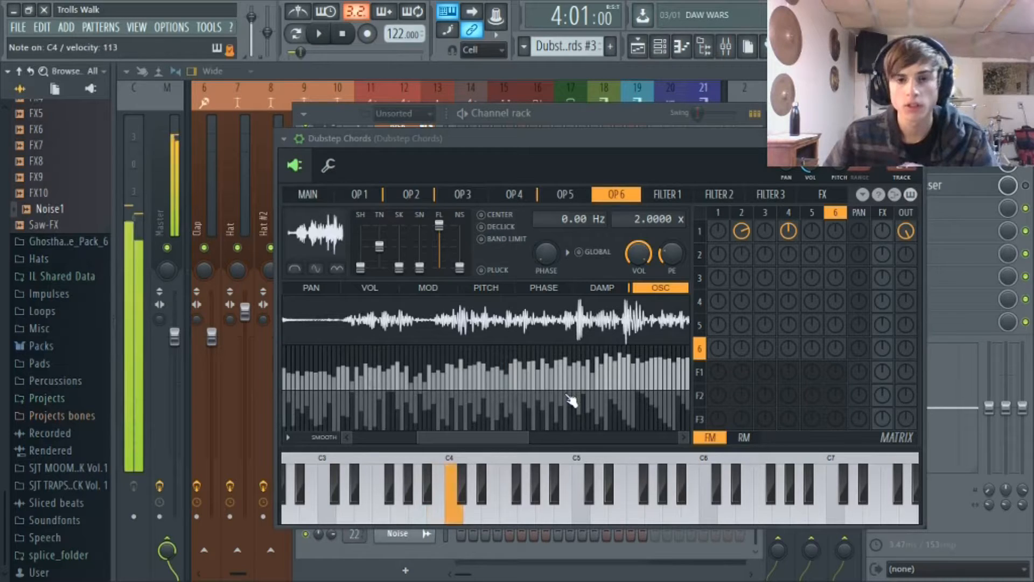
Look through the waveforms of operators 4 down to 1 and back up to operator 5.
click(514, 194)
click(462, 194)
click(411, 194)
click(359, 194)
click(411, 194)
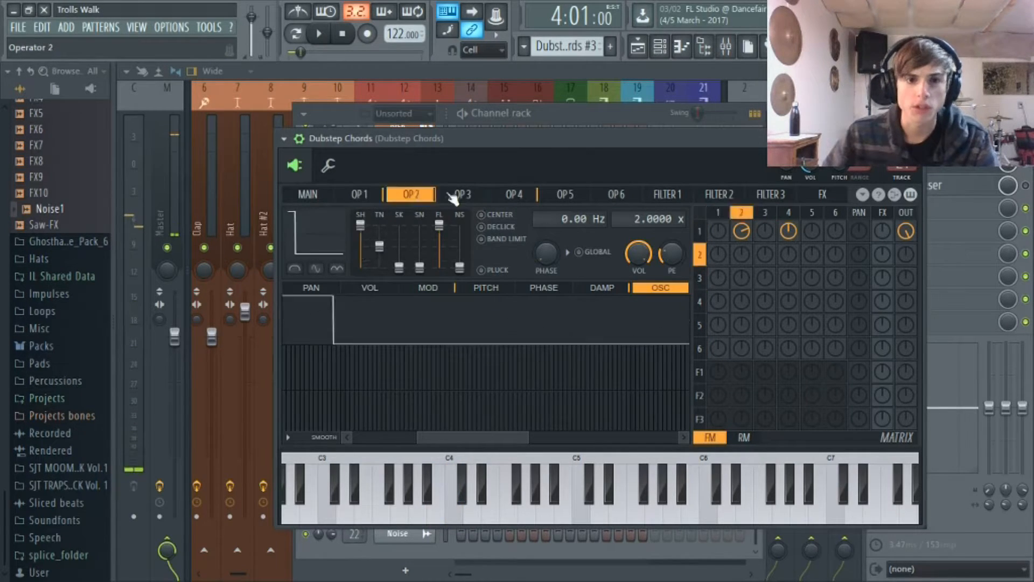
click(462, 194)
click(514, 194)
click(565, 194)
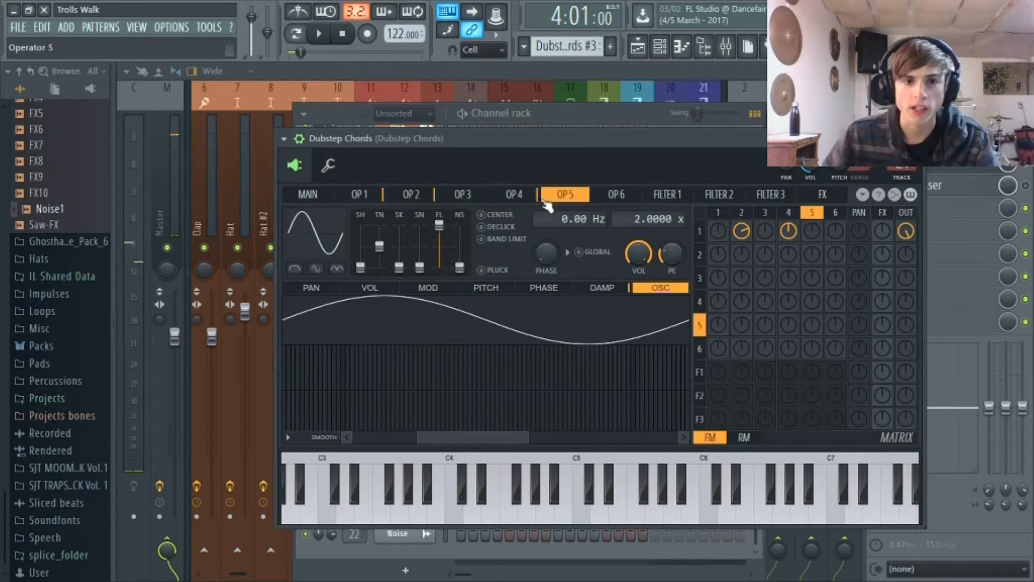
Load the 808 Kick sample from the Packs drum kicks as operator 5's waveform and try it modulating operator 1.
click(38, 346)
click(53, 363)
click(58, 417)
click(59, 463)
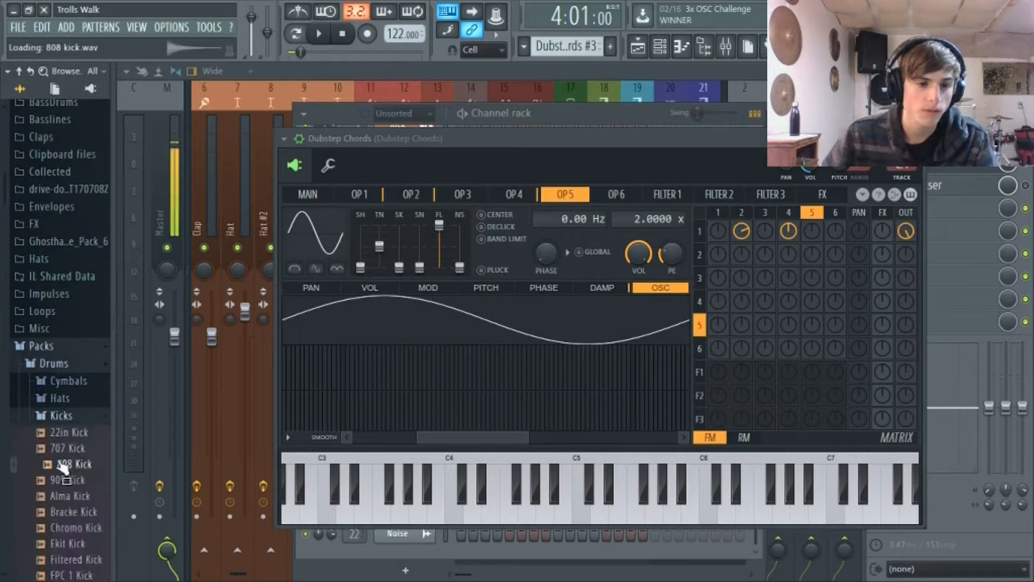
drag(64, 467, 560, 339)
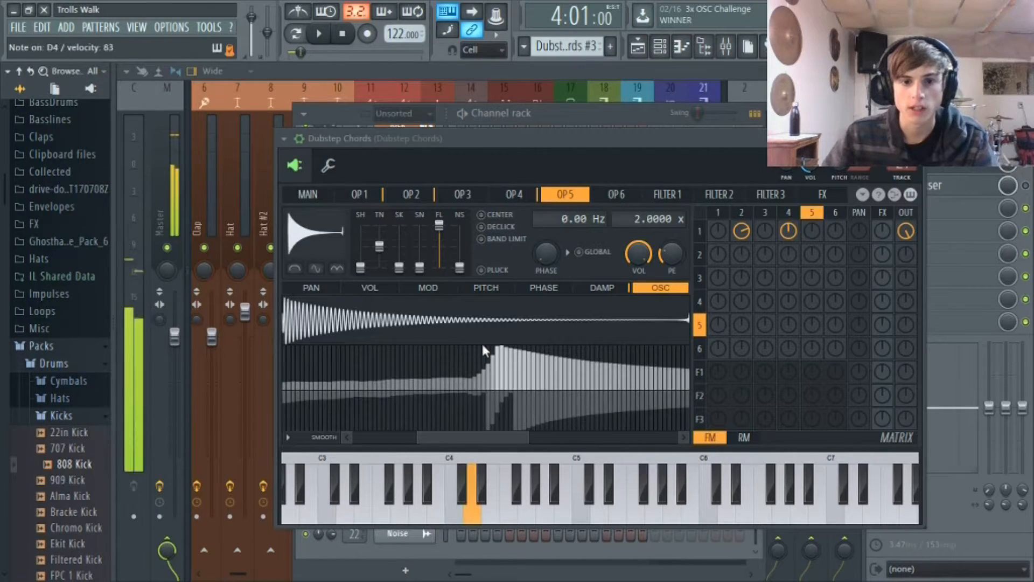
drag(813, 230, 813, 265)
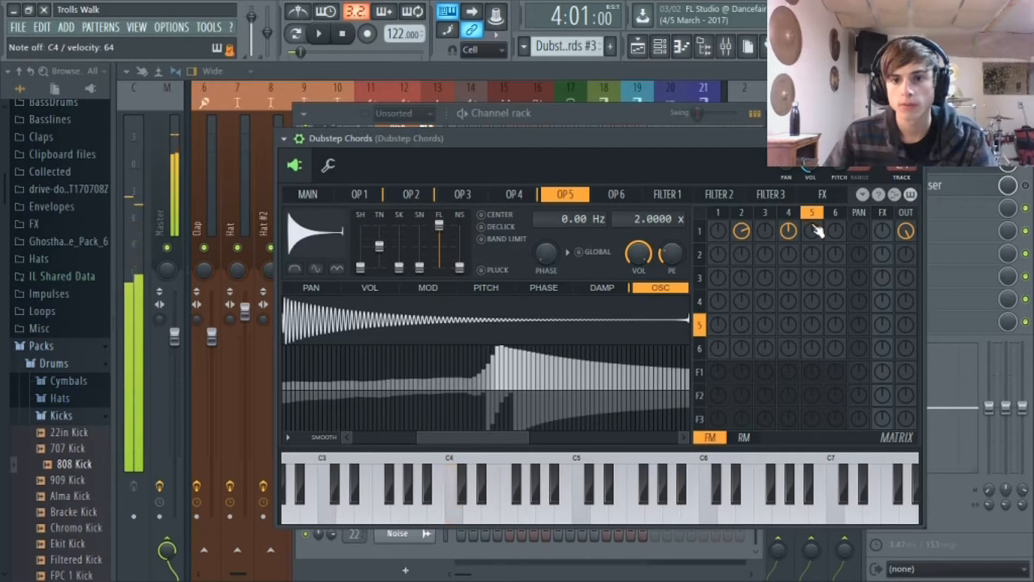
Collapse the browser and go back through the operators to operator 1's waveform.
drag(113, 243, 7, 238)
click(397, 194)
click(302, 193)
click(260, 193)
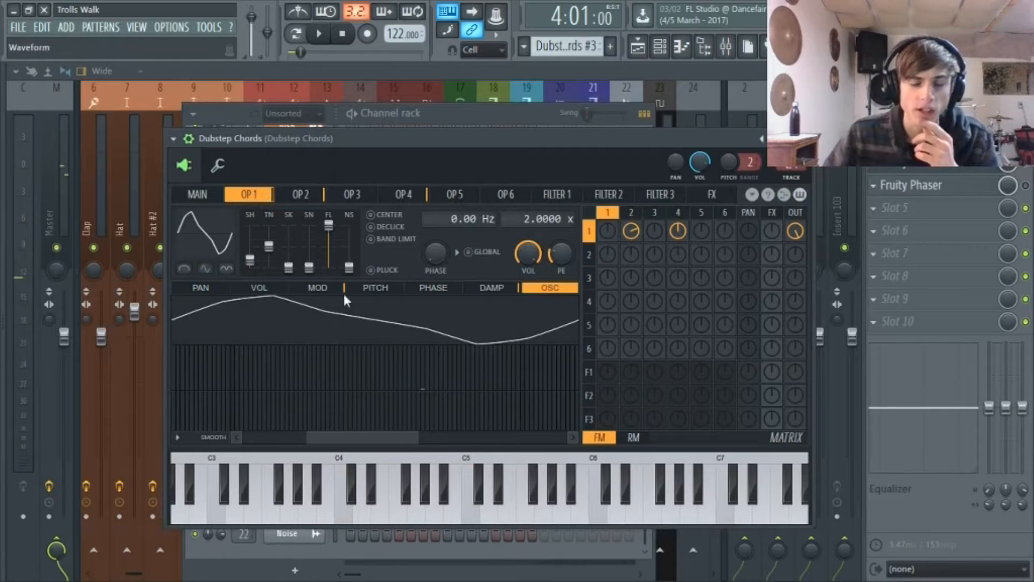
Close the Dubstep Chords synth window and hide the channel rack so the mixer is clear.
drag(527, 141, 453, 129)
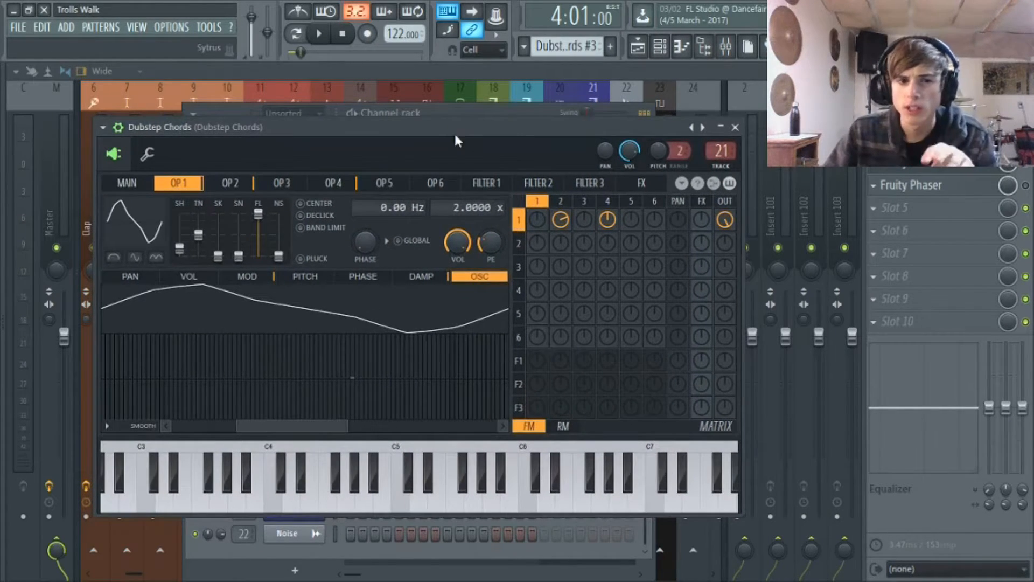
drag(538, 124, 638, 123)
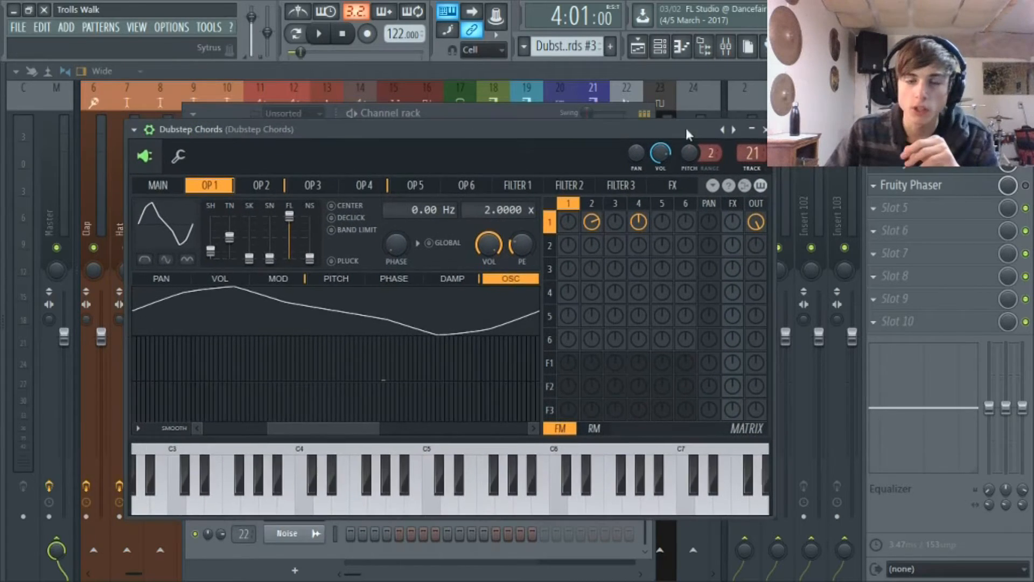
click(763, 130)
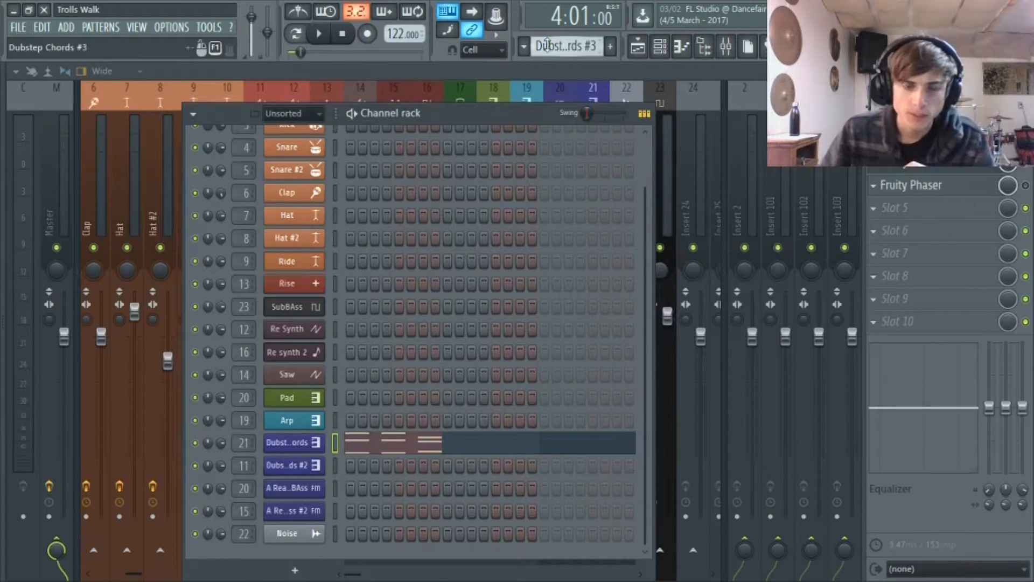
key(F6)
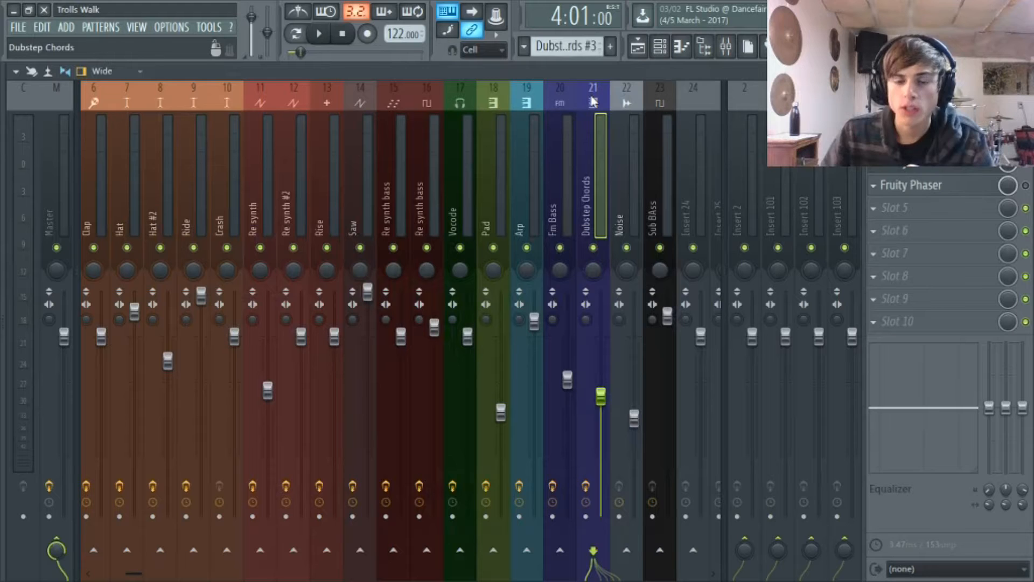
Open the Fruity parametric EQ 2 on the Dubstep Chords mixer track and examine its treble boost.
click(915, 116)
click(916, 139)
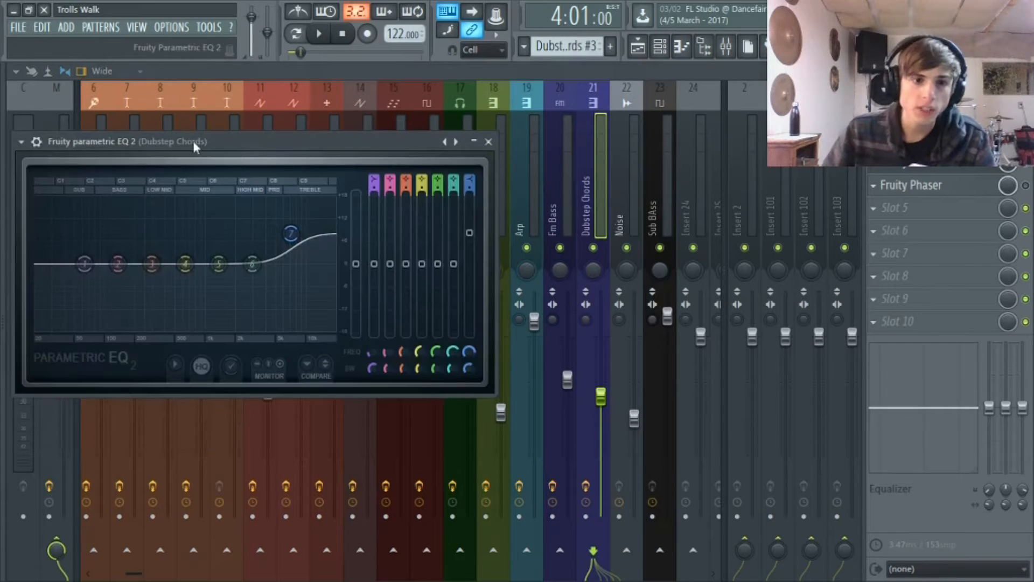
drag(286, 144, 435, 130)
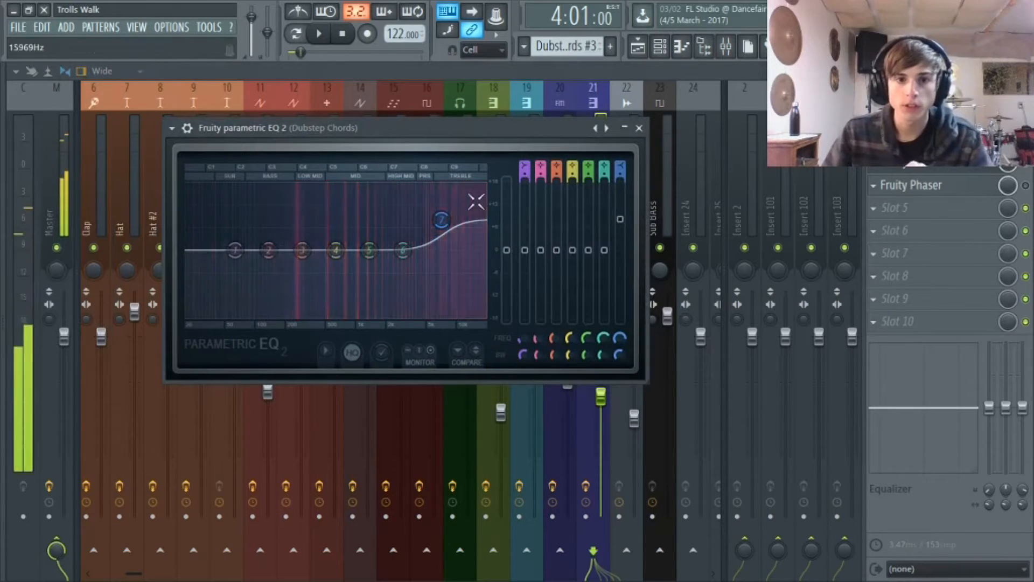
Go through the EQ and other effects on the Dubstep Chords mixer track, including the Fruity Reeverb 2.
click(915, 162)
click(916, 117)
drag(148, 158, 261, 134)
mouse_move(254, 209)
mouse_down()
mouse_move(253, 237)
mouse_move(253, 206)
mouse_up()
click(931, 140)
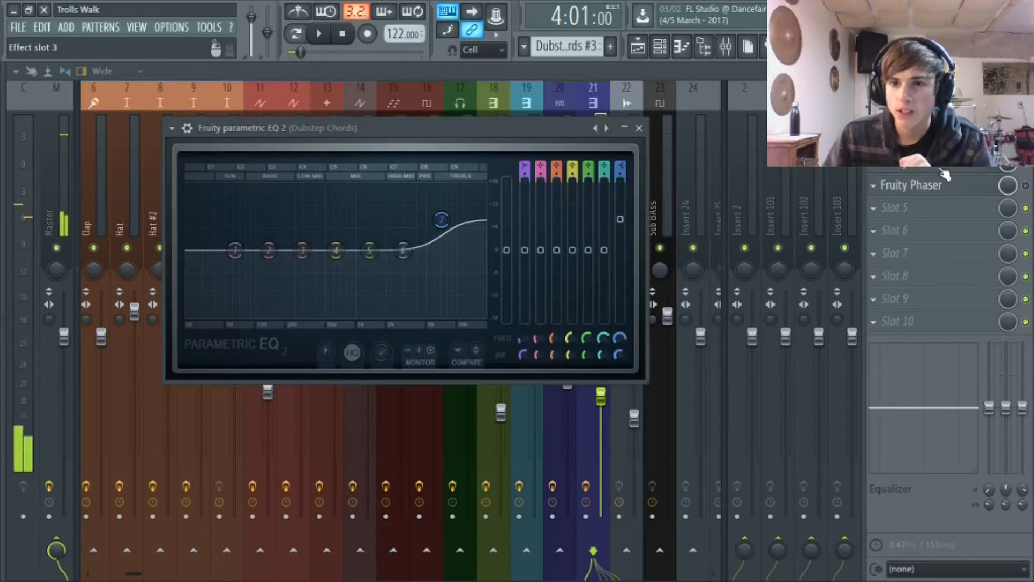
click(936, 162)
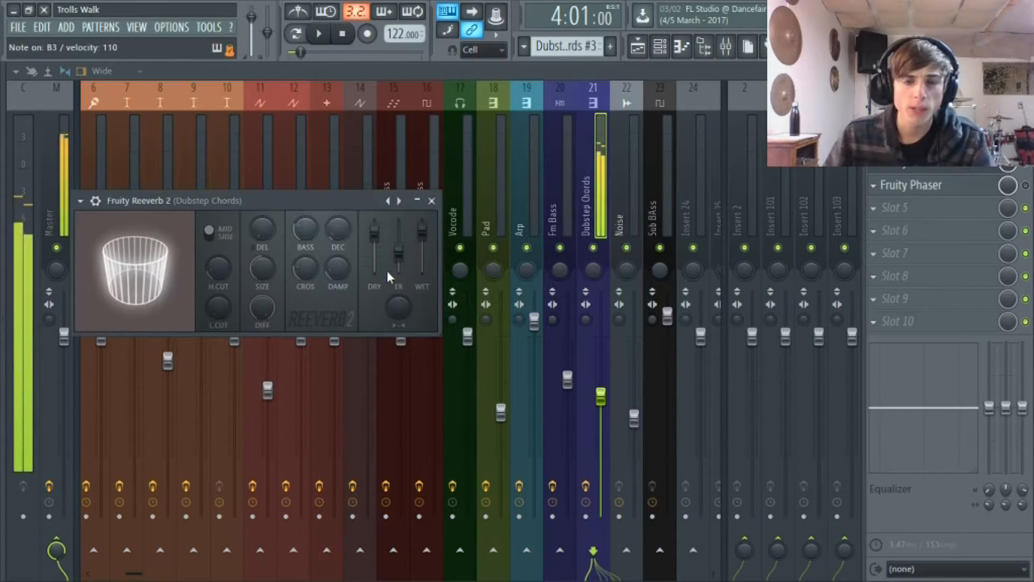
click(948, 162)
Open the Fruity Phaser on the Dubstep Chords mixer track and toggle its effect slot.
click(954, 184)
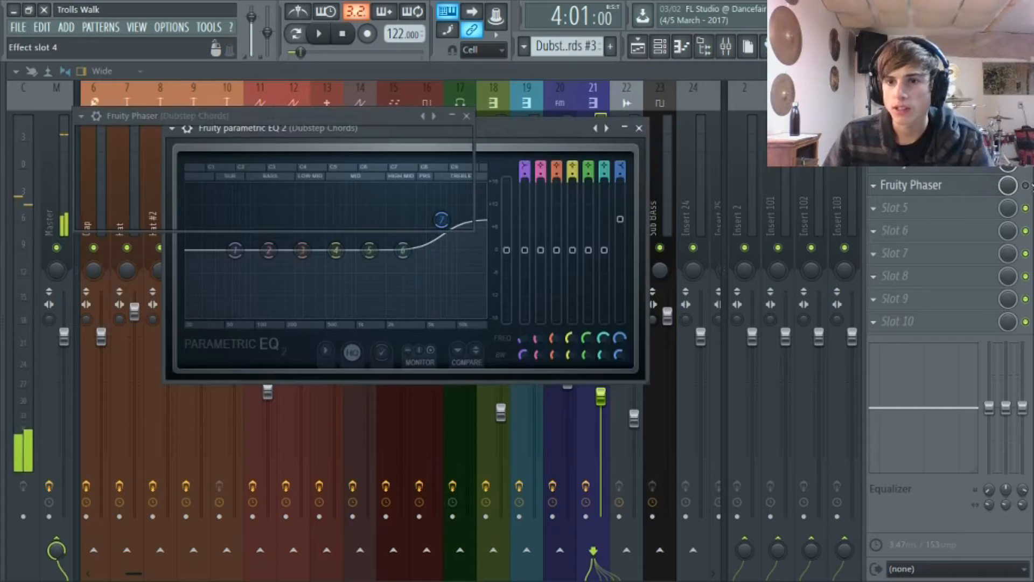
click(953, 185)
click(1026, 186)
click(940, 163)
click(940, 187)
Play the soloed Dubstep Chords #3 clip with its phaser depth automation in the playlist, stop, and bring all other tracks back in.
click(660, 47)
click(637, 47)
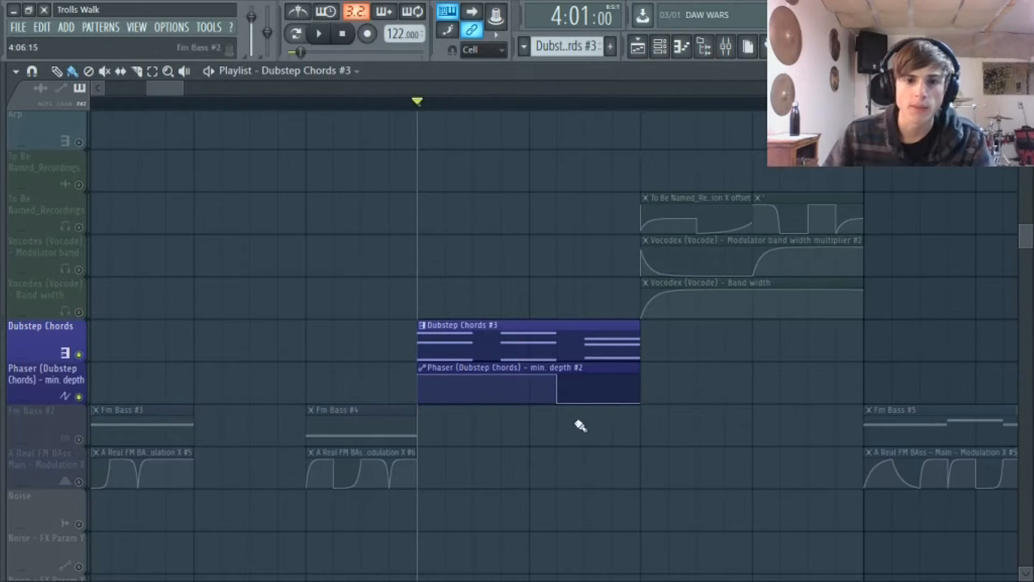
click(327, 34)
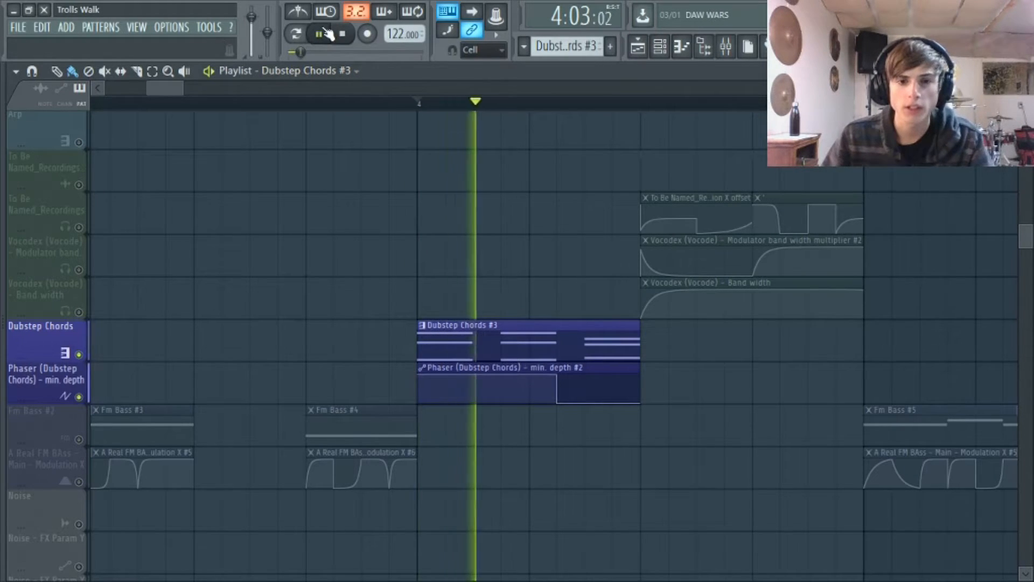
click(342, 33)
scroll(465, 253, down, 4)
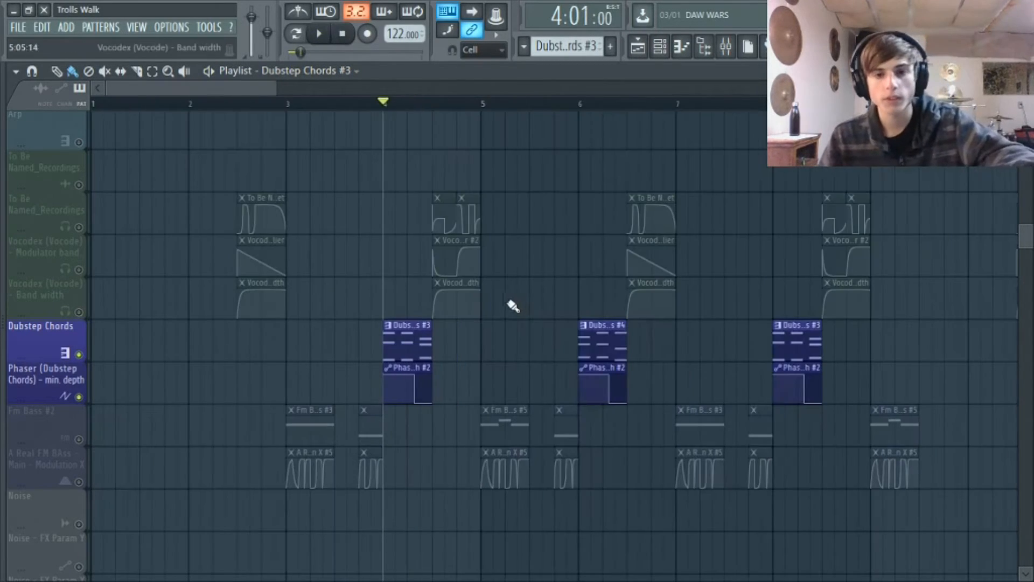
right_click(79, 354)
right_click(79, 354)
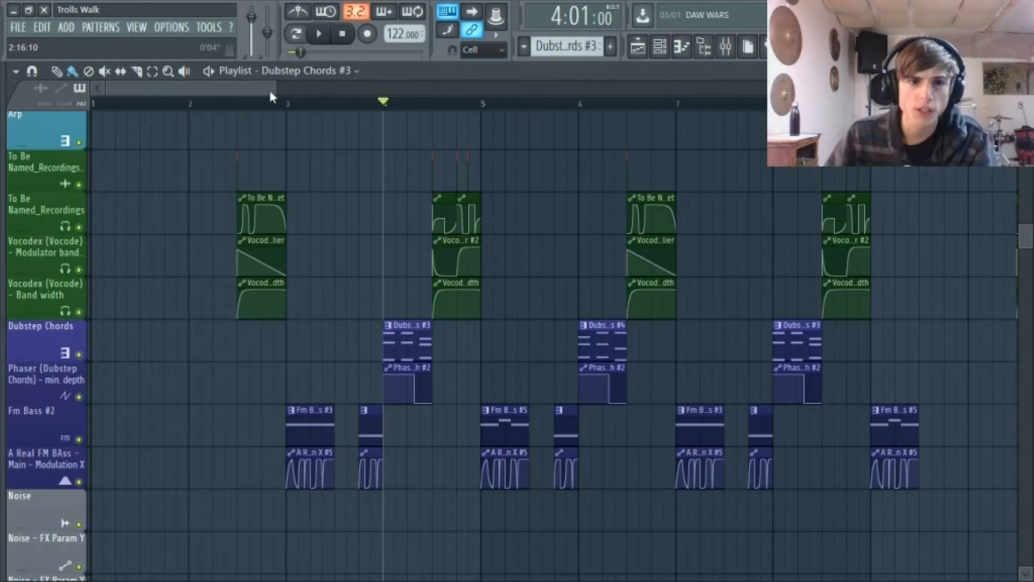
Open the Re Synth notes of the red Dubstep Chords #6 clip at bar 4 and audition them in pattern mode.
drag(270, 97, 283, 90)
scroll(370, 293, up, 10)
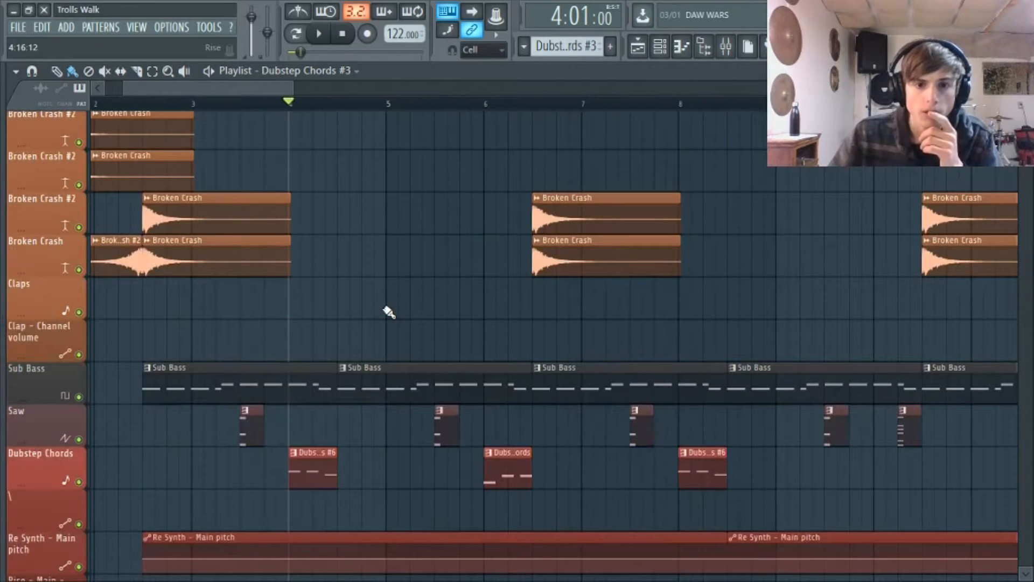
scroll(363, 322, down, 3)
double_click(302, 342)
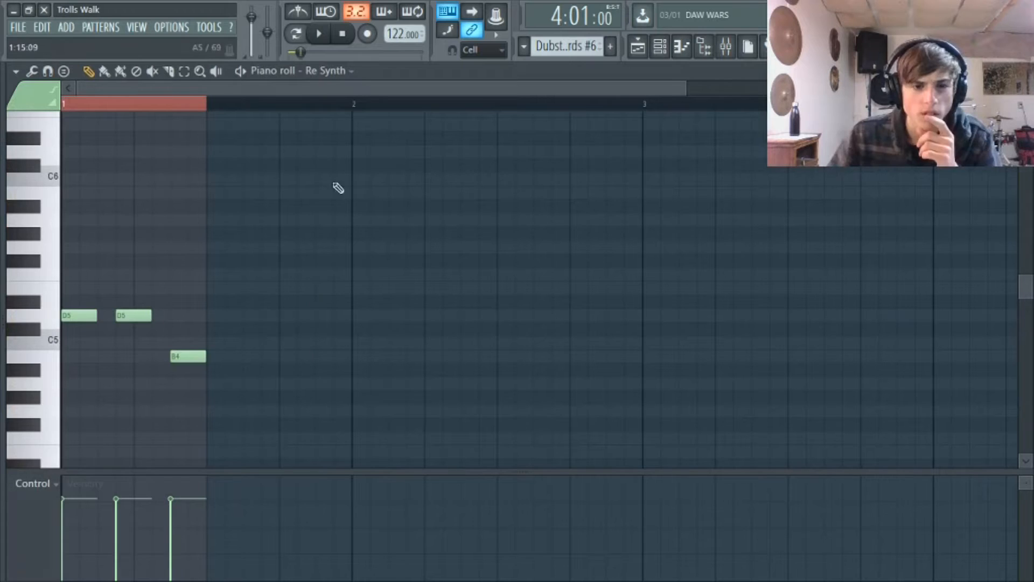
click(296, 34)
click(319, 34)
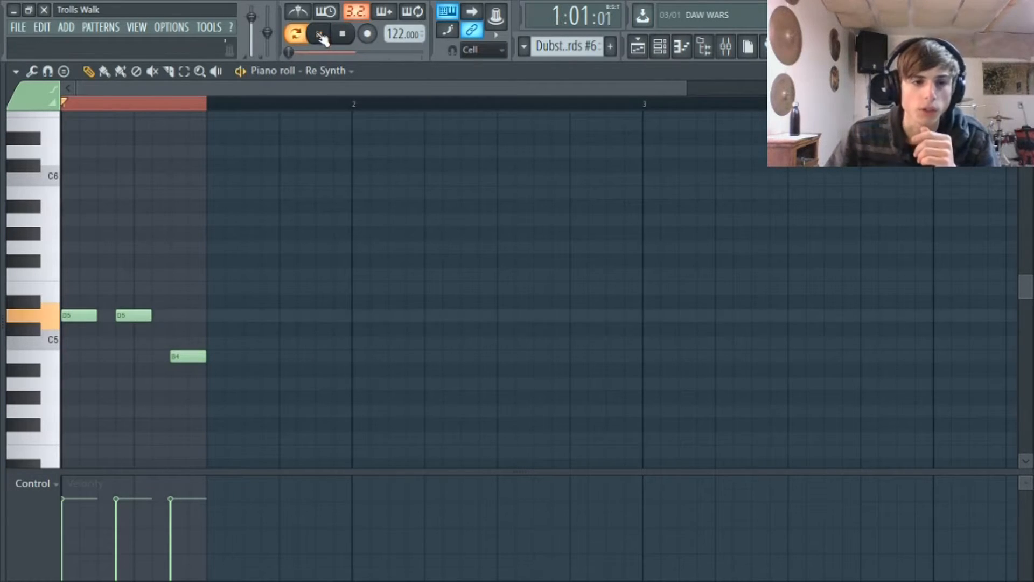
click(343, 34)
Open the Re Synth channel's synth and go through its advanced and envelope pages, ending on the envelopes.
click(660, 47)
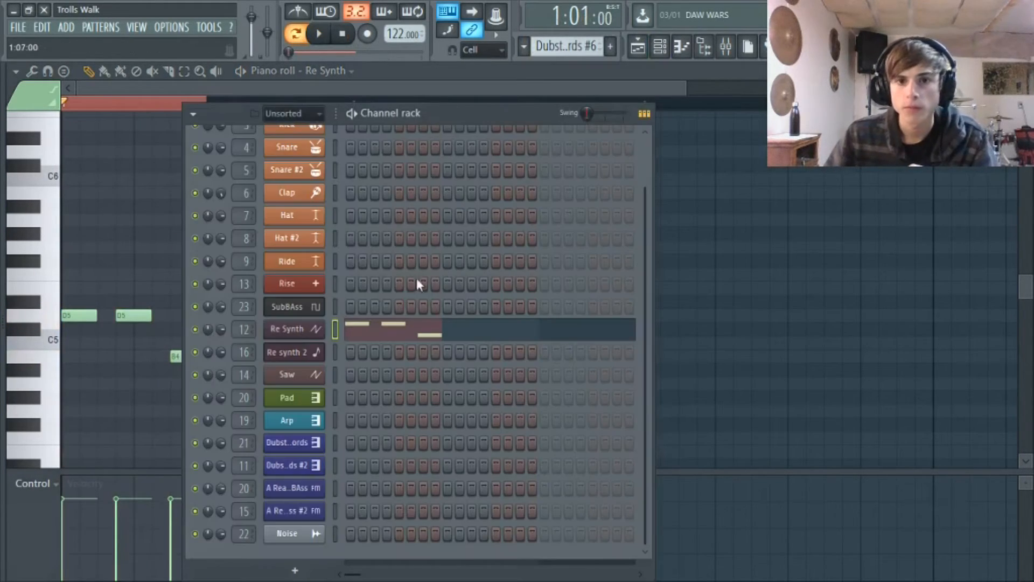
click(316, 329)
drag(417, 70, 641, 66)
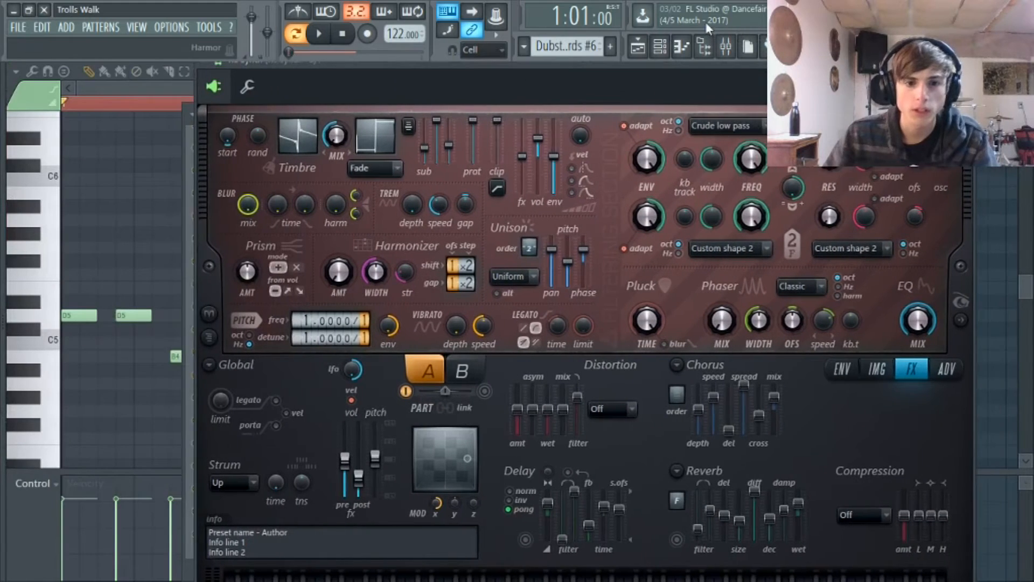
click(841, 372)
click(912, 369)
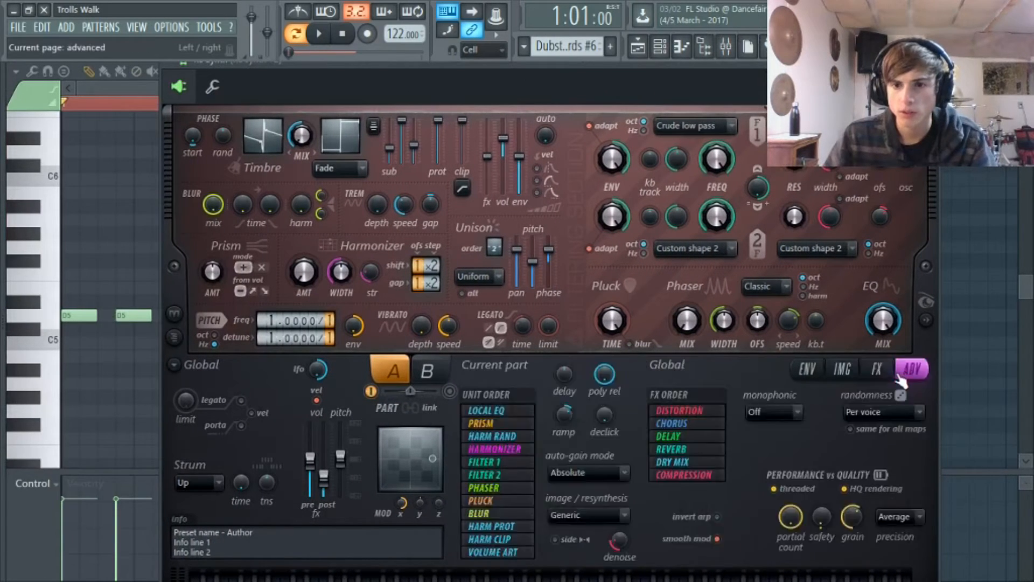
click(805, 369)
Show the synth's Timbre 1 harmonic level envelope and the Fruity Reeverb 2 on the Re synth #2 mixer track.
drag(533, 69, 528, 96)
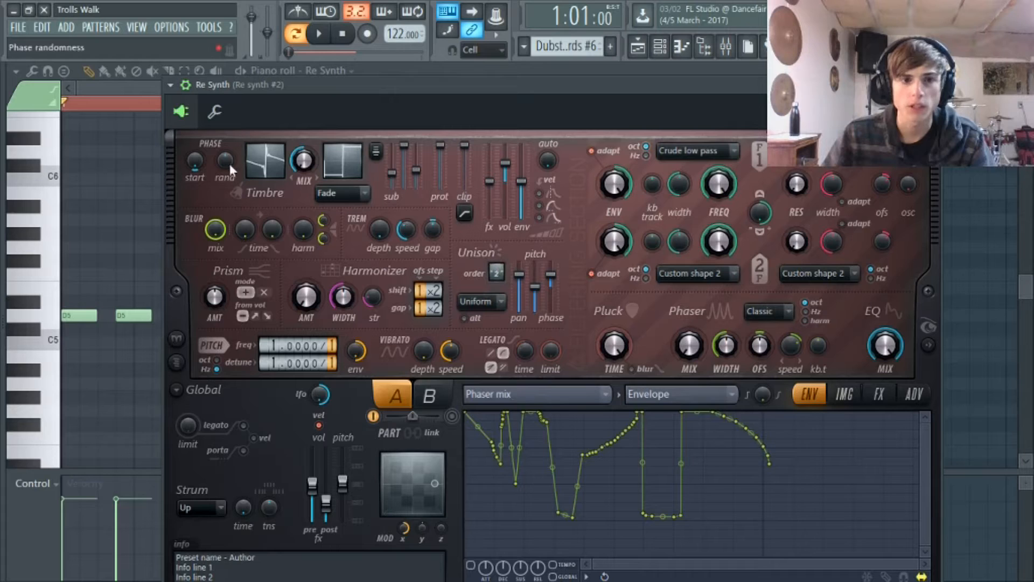
click(275, 169)
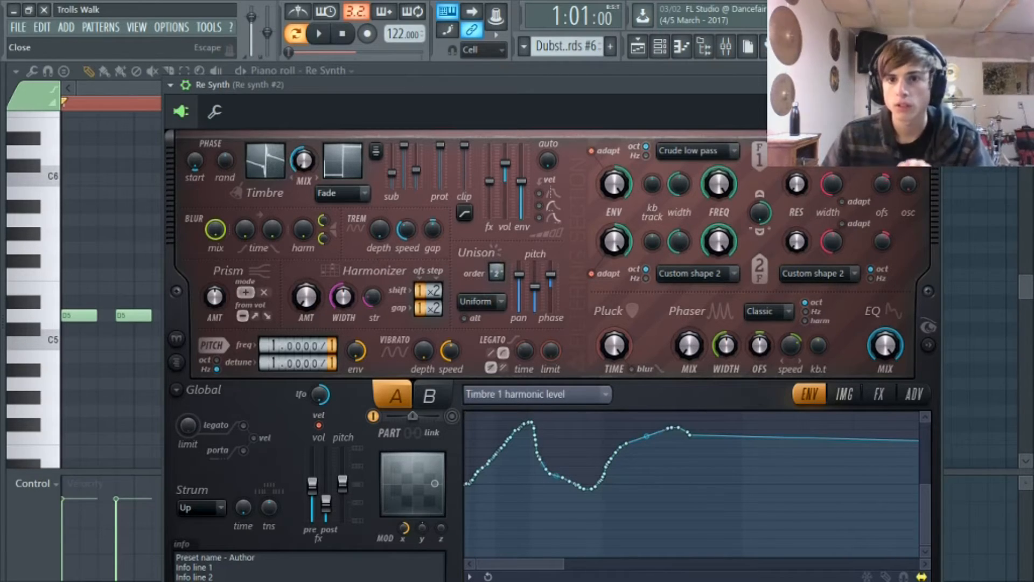
click(725, 47)
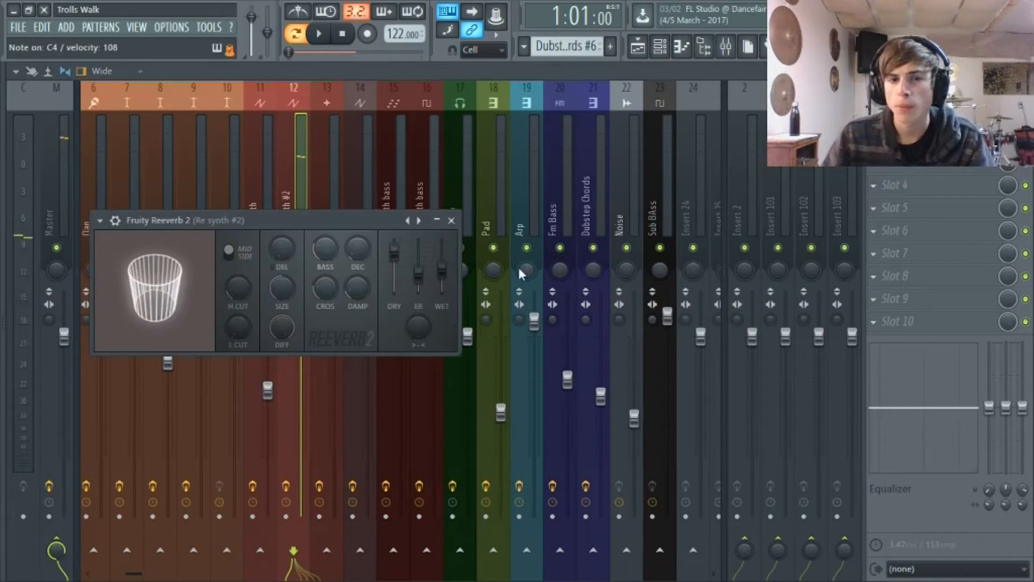
Return to the playlist and find the green vocal recording and Vocodex automation tracks.
click(637, 53)
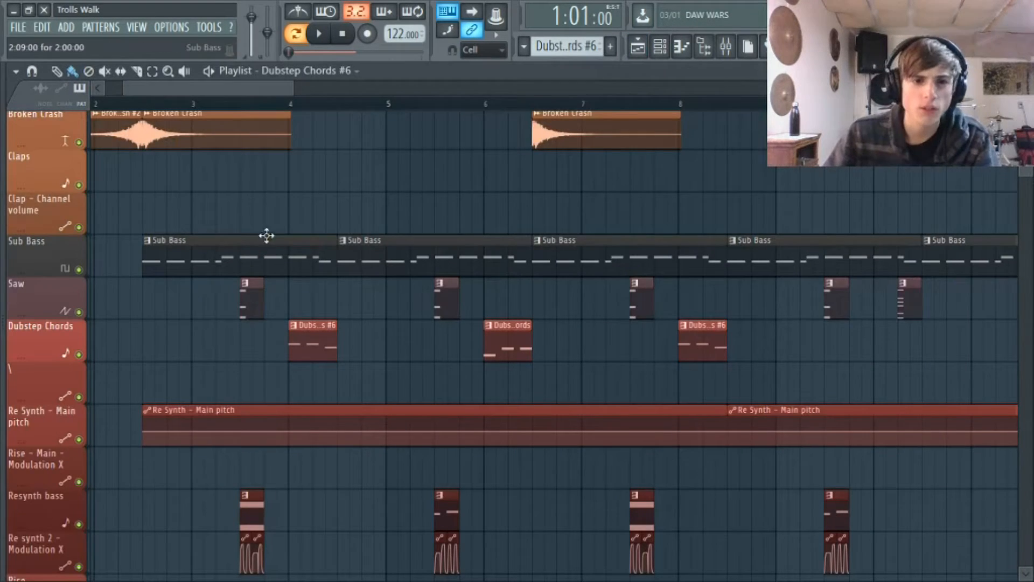
scroll(316, 280, down, 8)
scroll(323, 289, down, 5)
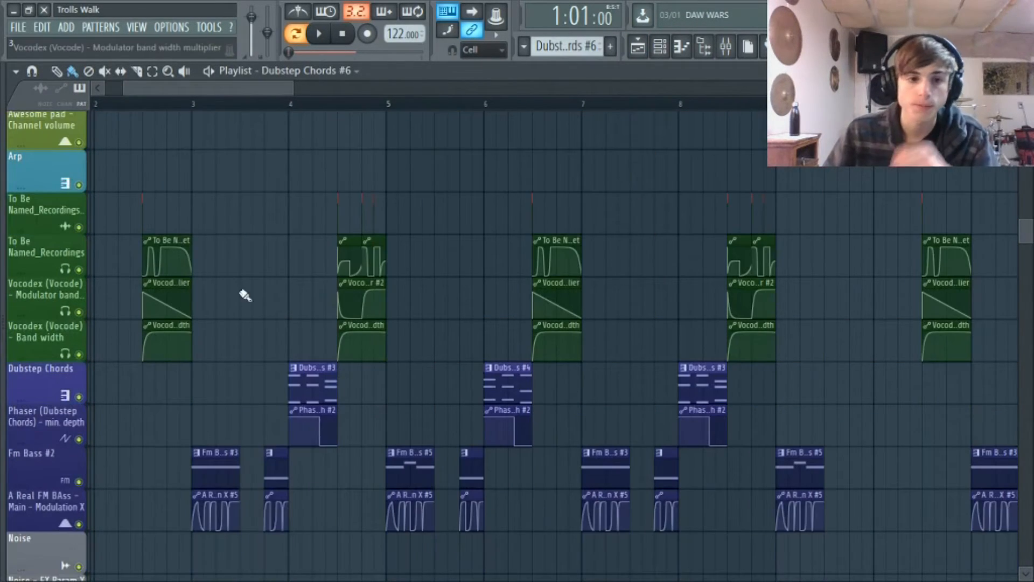
Try soloing the To Be Named_Recordings audio track and bring all playlist tracks back in.
right_click(69, 185)
click(50, 185)
right_click(83, 188)
right_click(80, 186)
right_click(80, 186)
Play the full arrangement from 2:09:00 while viewing the drum tracks, and stop playback.
click(143, 104)
key(space)
scroll(283, 231, up, 20)
scroll(281, 233, up, 1)
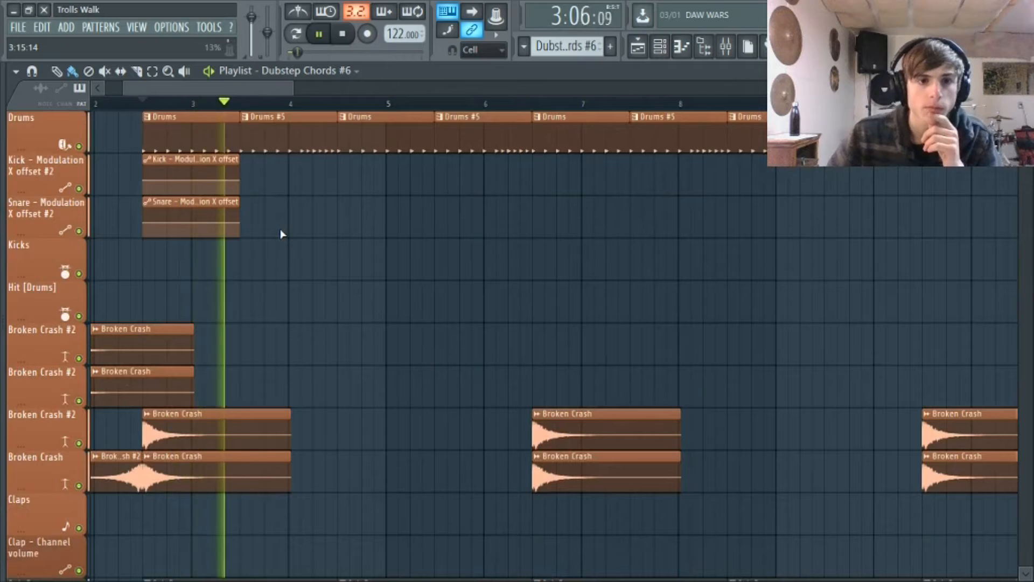
click(344, 35)
Review the arrangement from the drum tracks down to the noise tracks and inspect the first vocoder automation clips.
scroll(434, 321, down, 5)
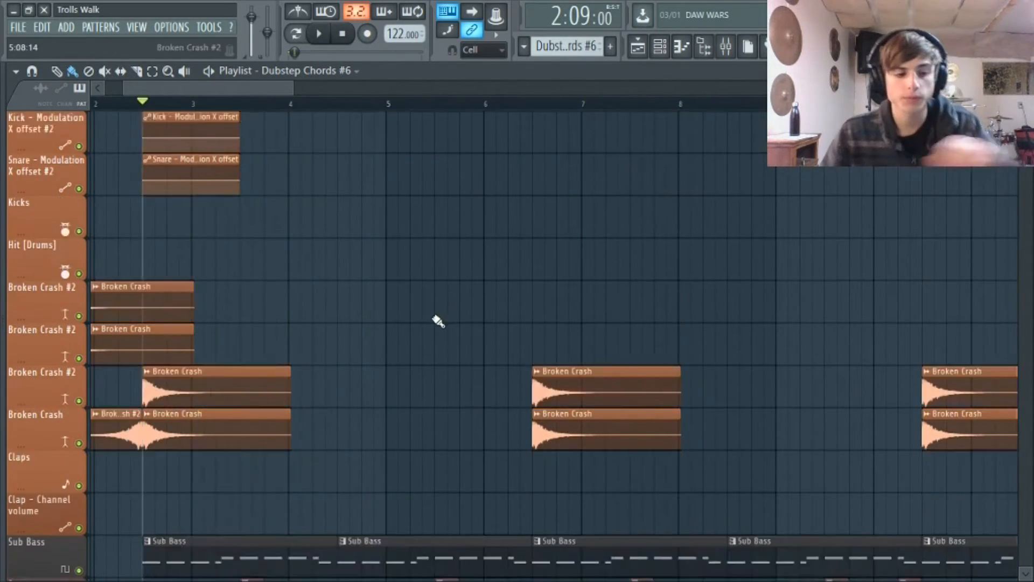
scroll(409, 360, down, 3)
scroll(425, 360, up, 5)
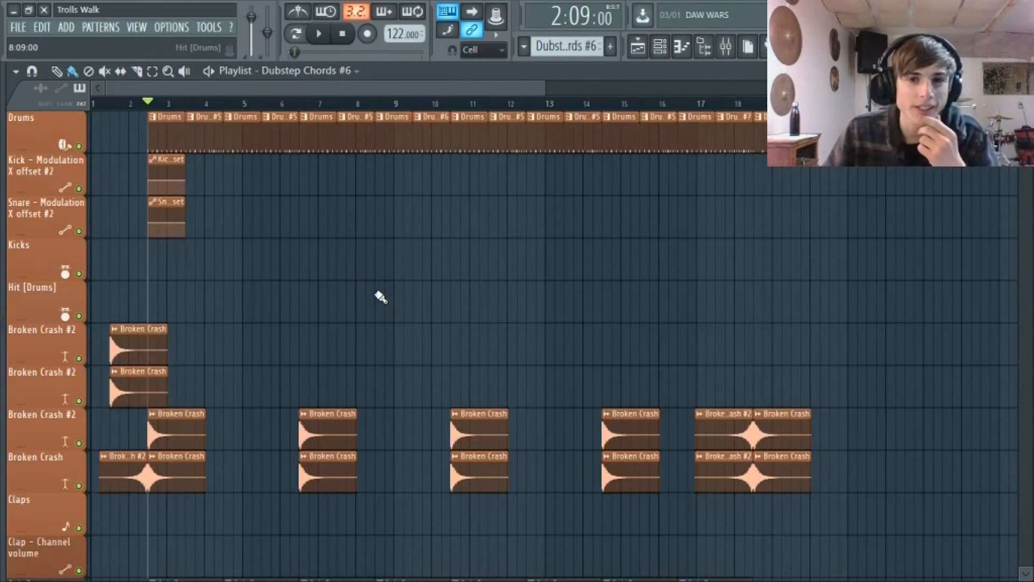
scroll(374, 322, down, 13)
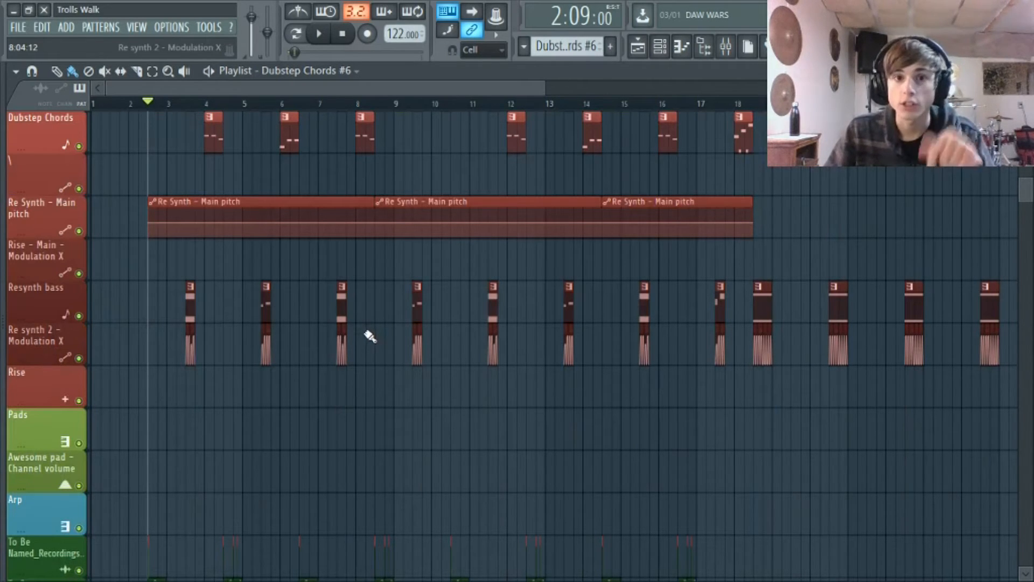
scroll(370, 332, down, 8)
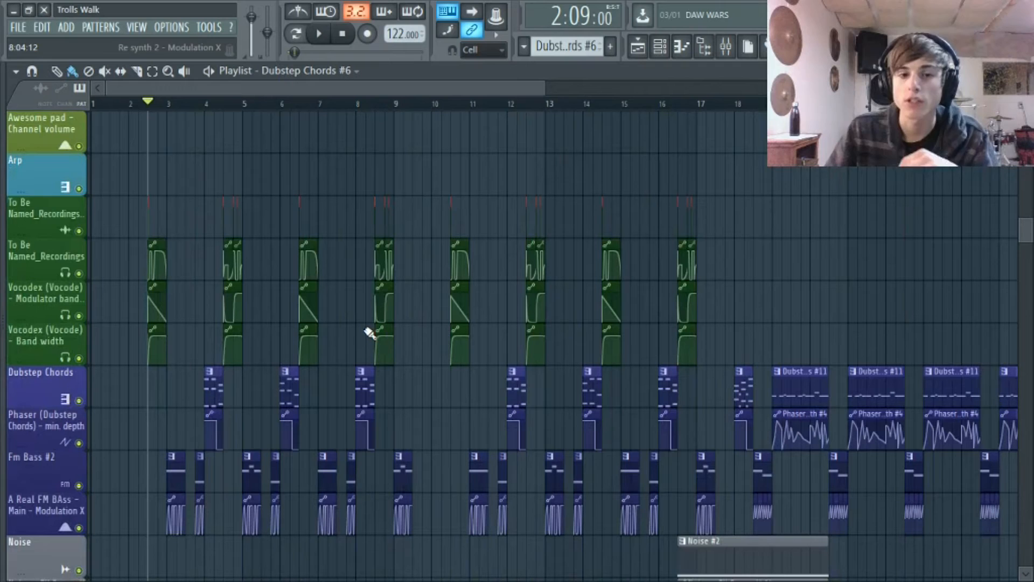
scroll(371, 332, down, 4)
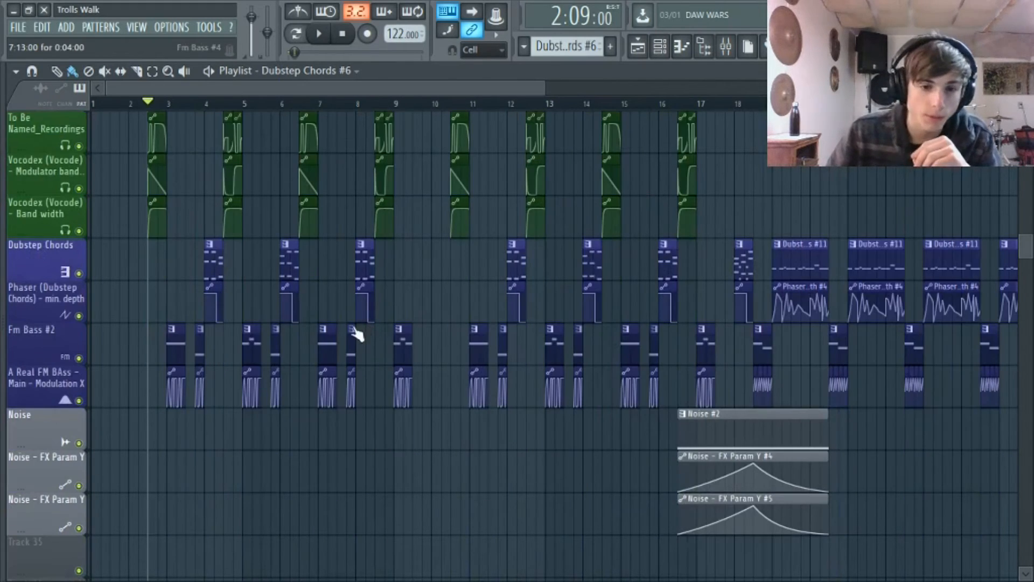
scroll(353, 330, up, 4)
scroll(331, 359, up, 2)
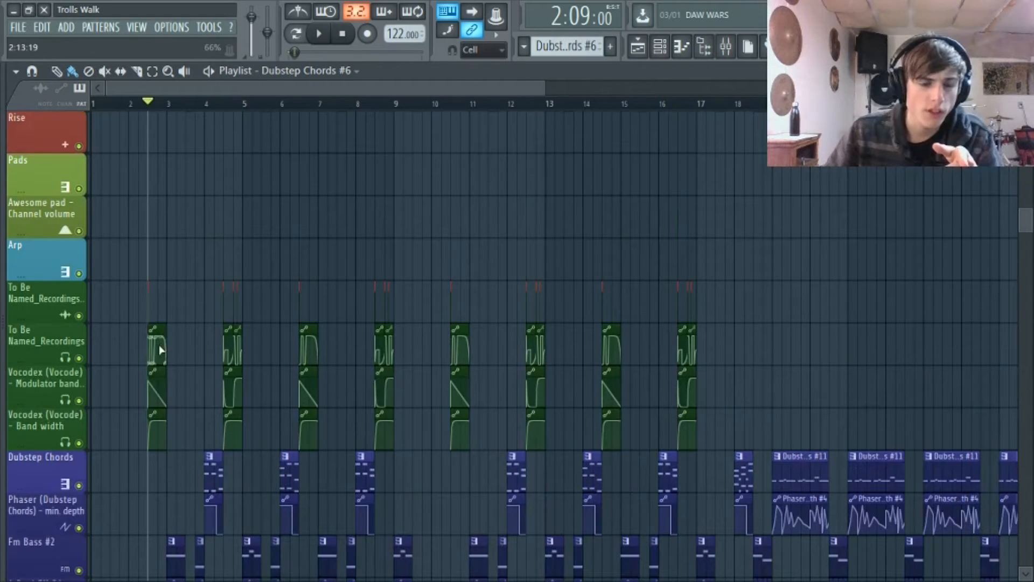
scroll(160, 360, up, 4)
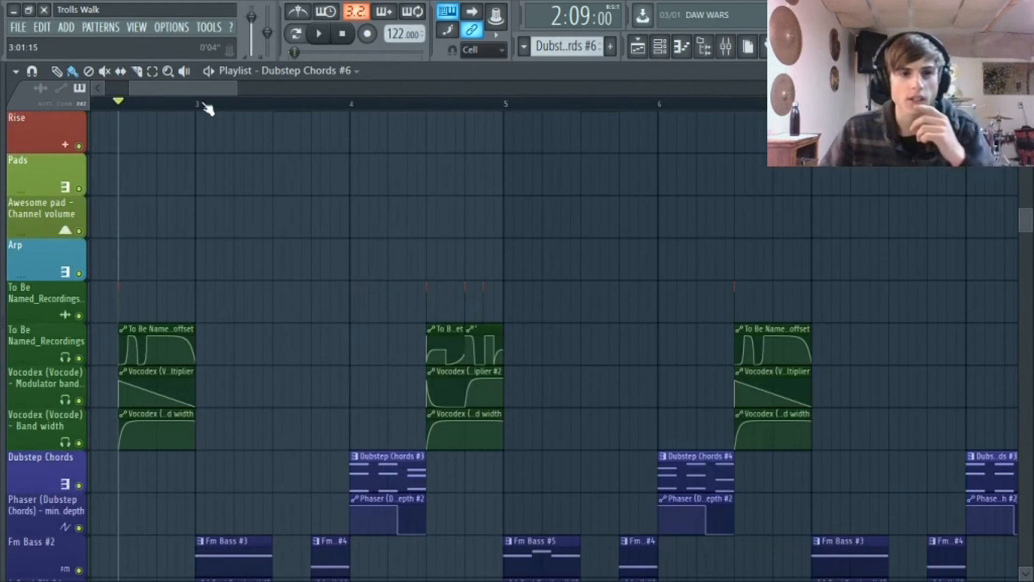
scroll(202, 92, left, 2)
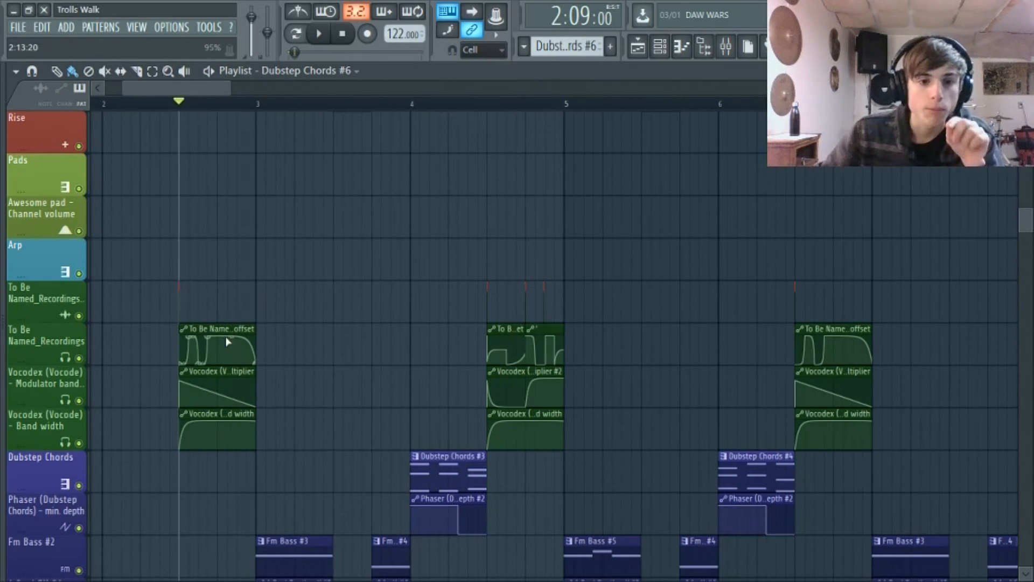
Open the Vocodex on the Vocode mixer track and place its window clear for viewing its settings.
click(725, 46)
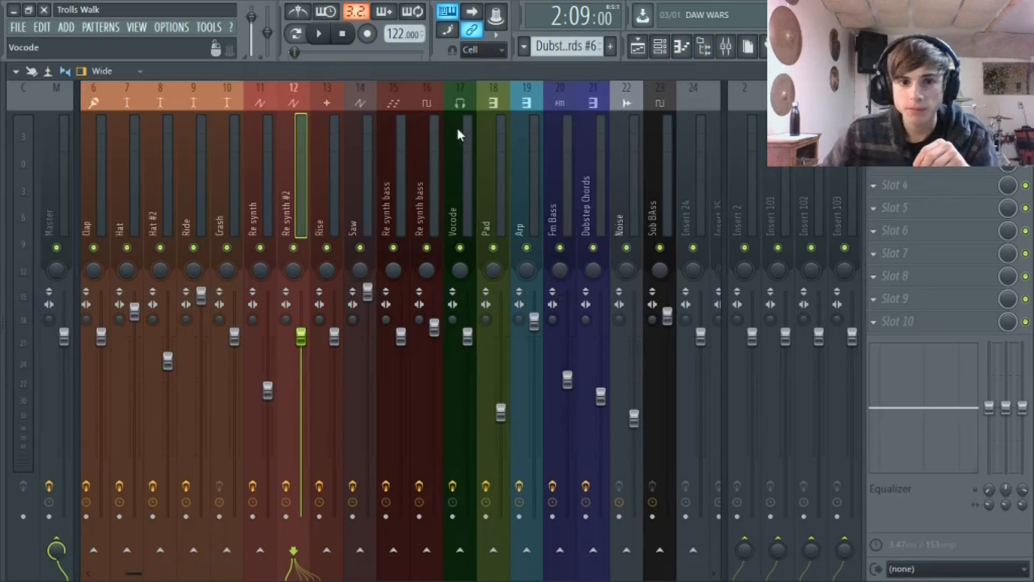
click(469, 99)
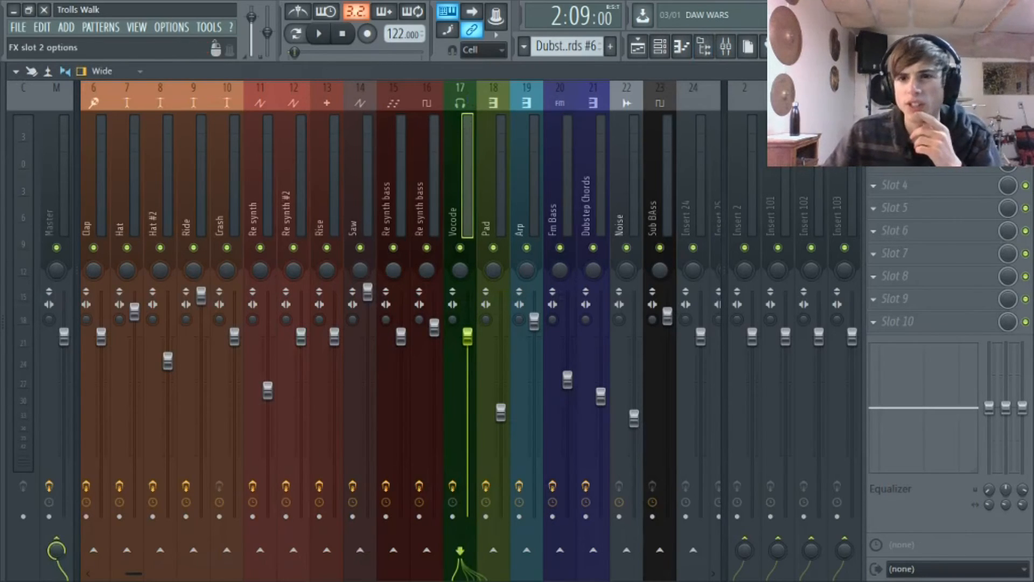
click(915, 129)
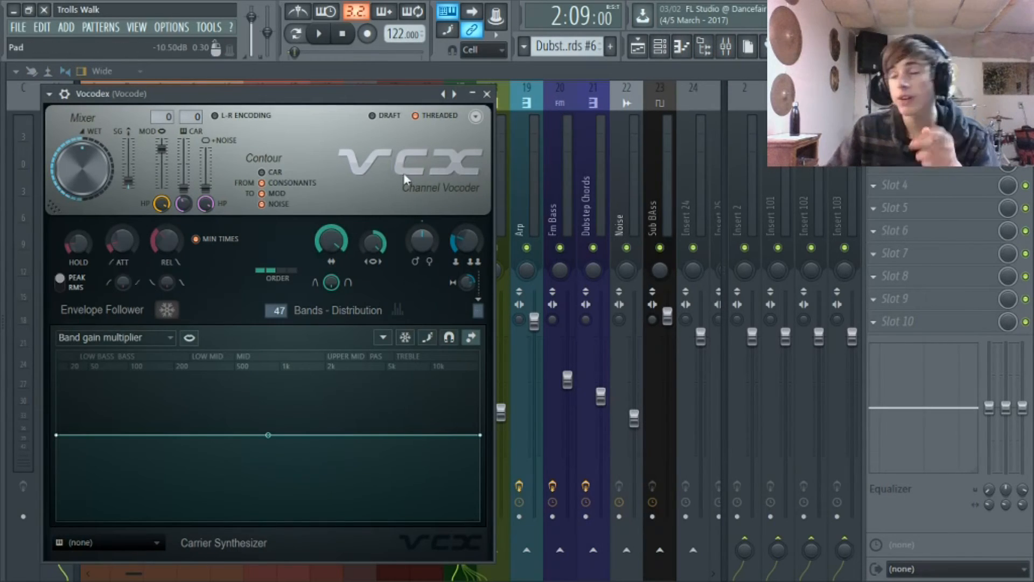
drag(383, 91, 386, 89)
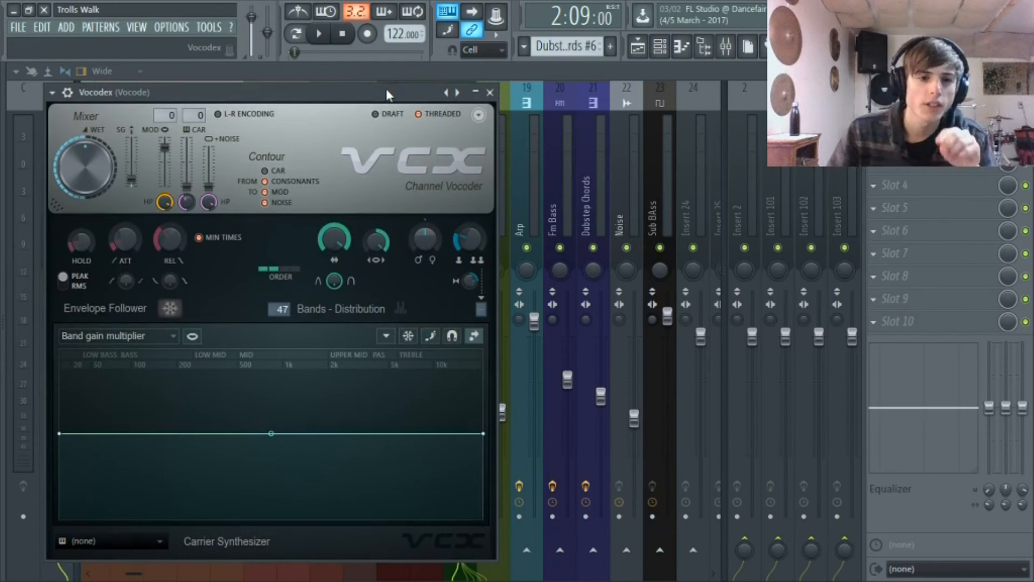
drag(386, 91, 427, 91)
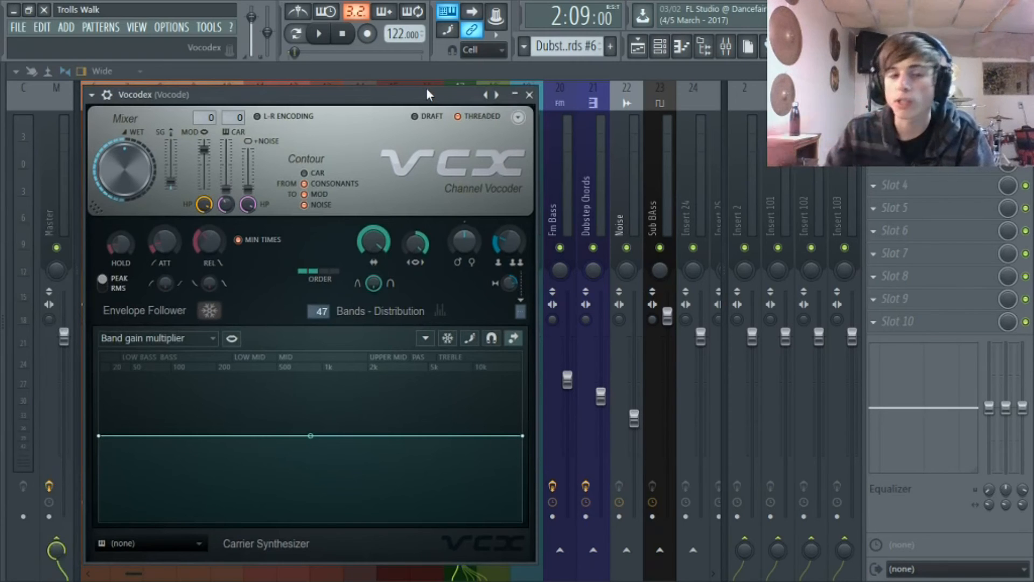
drag(415, 88, 420, 94)
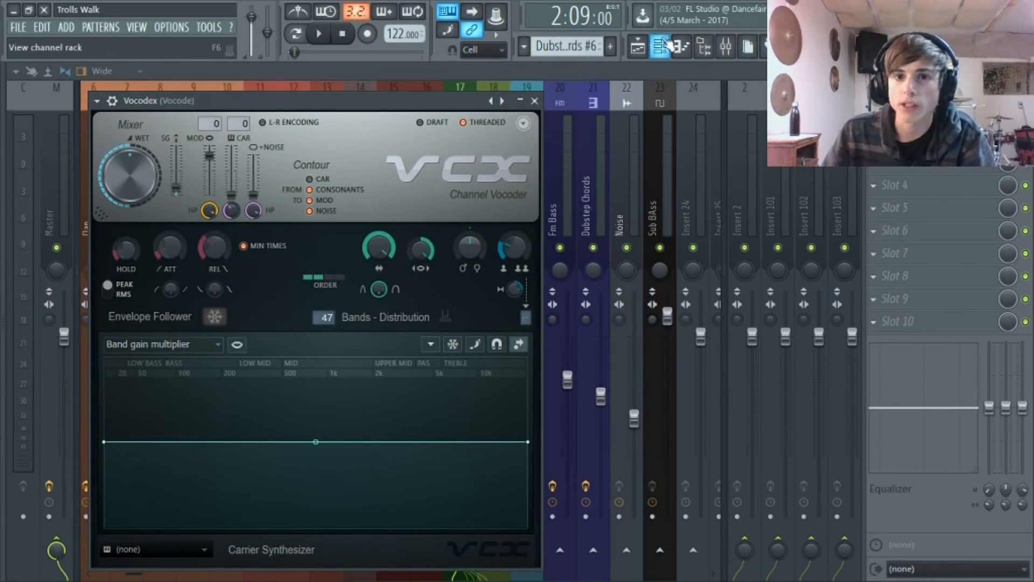
Return to the playlist and review the arrangement across the drum, bass, chord and resynth bass tracks.
click(639, 47)
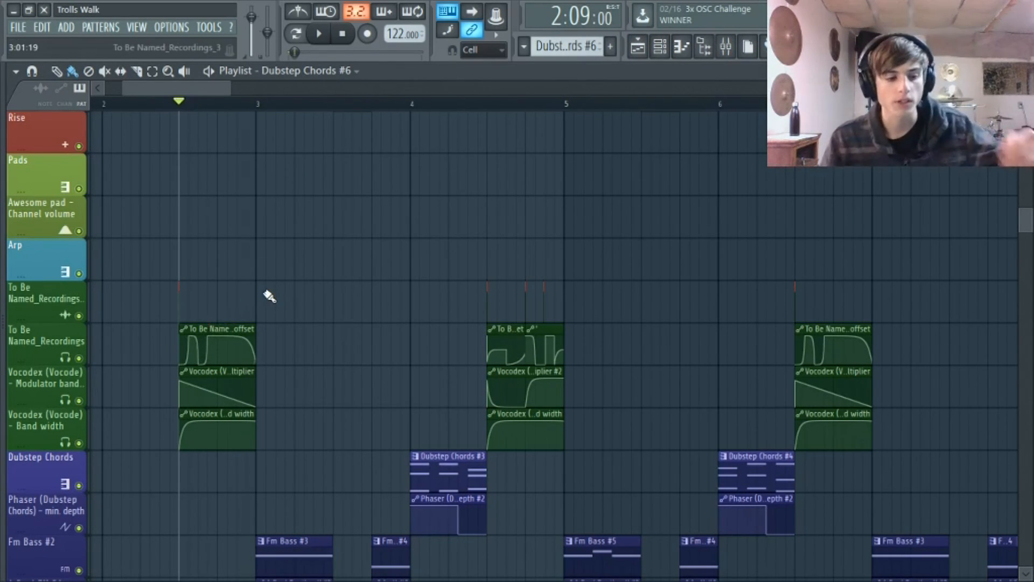
ctrl+scroll(284, 302, down, 6)
scroll(318, 330, up, 7)
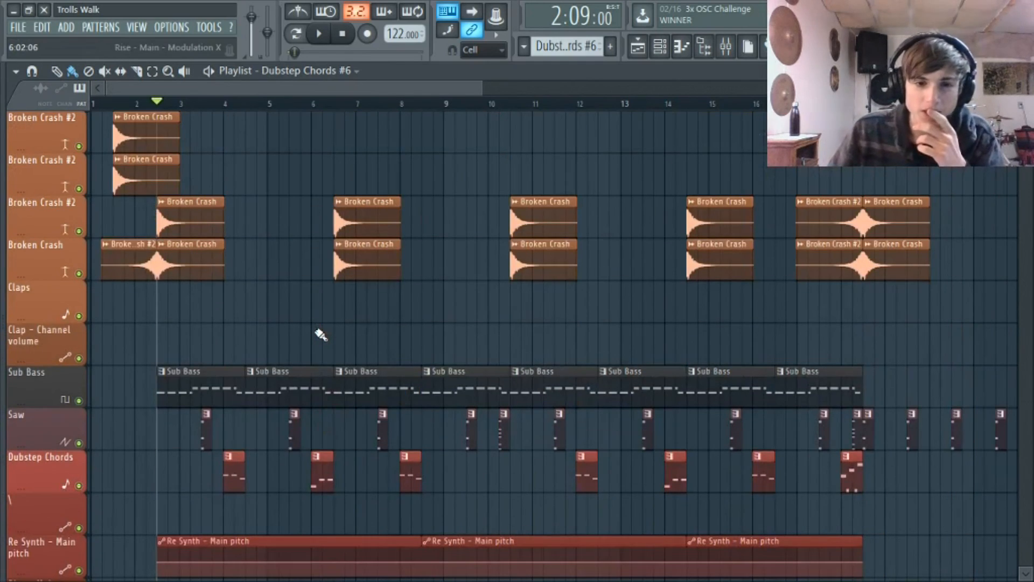
scroll(329, 335, up, 5)
scroll(345, 335, down, 20)
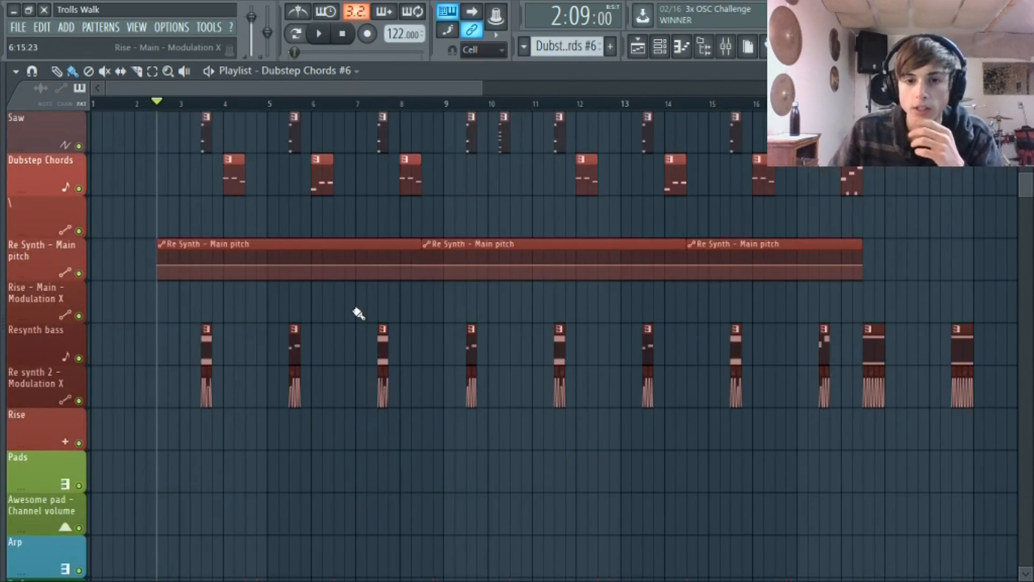
scroll(357, 315, up, 20)
scroll(357, 319, up, 7)
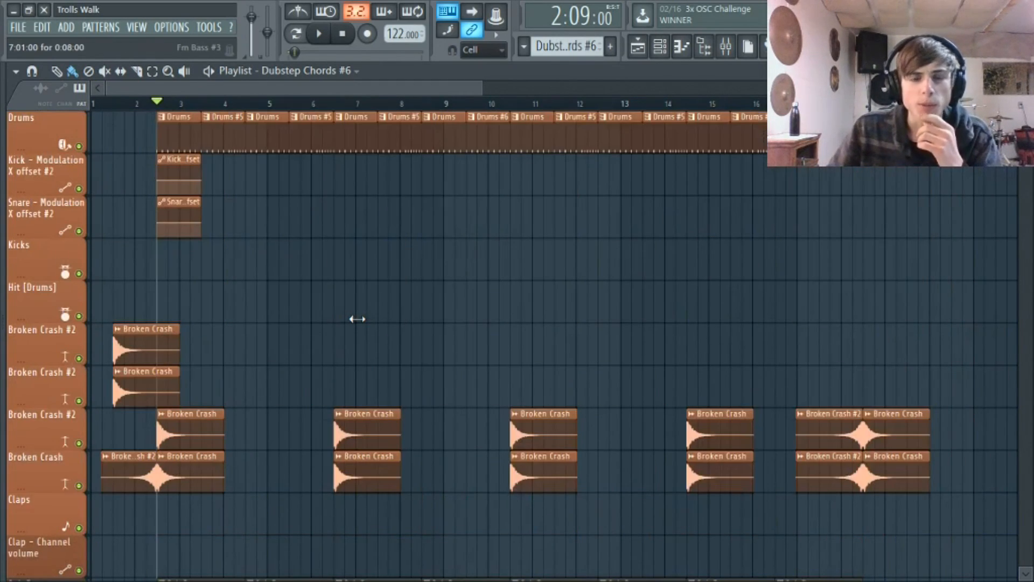